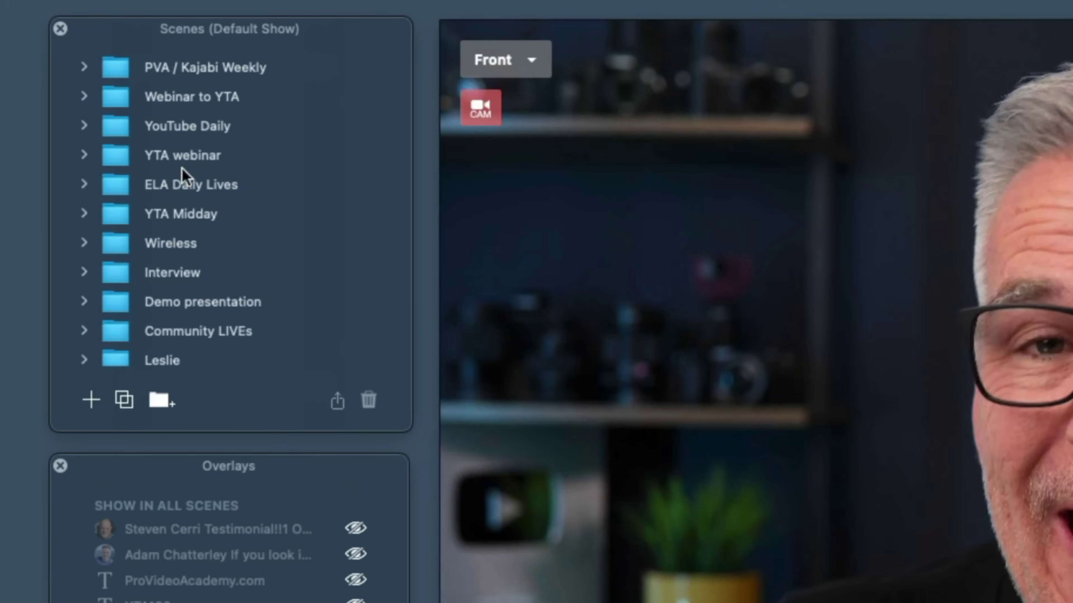
Look through the scenes inside the ELA Daily Lives folder and collapse the folder again
click(85, 184)
scroll(235, 264, down, 4)
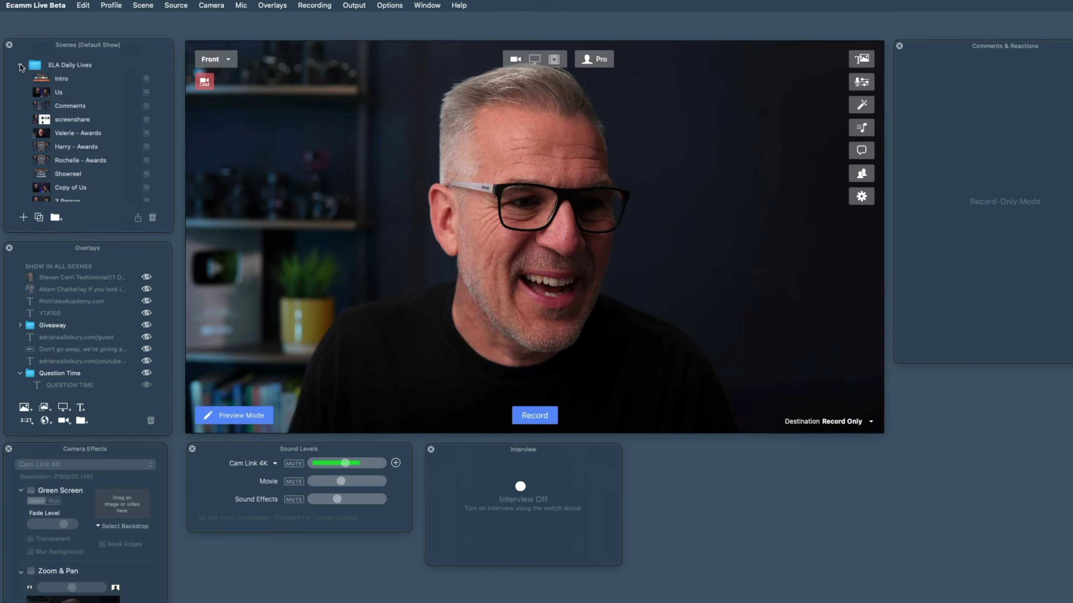
click(20, 65)
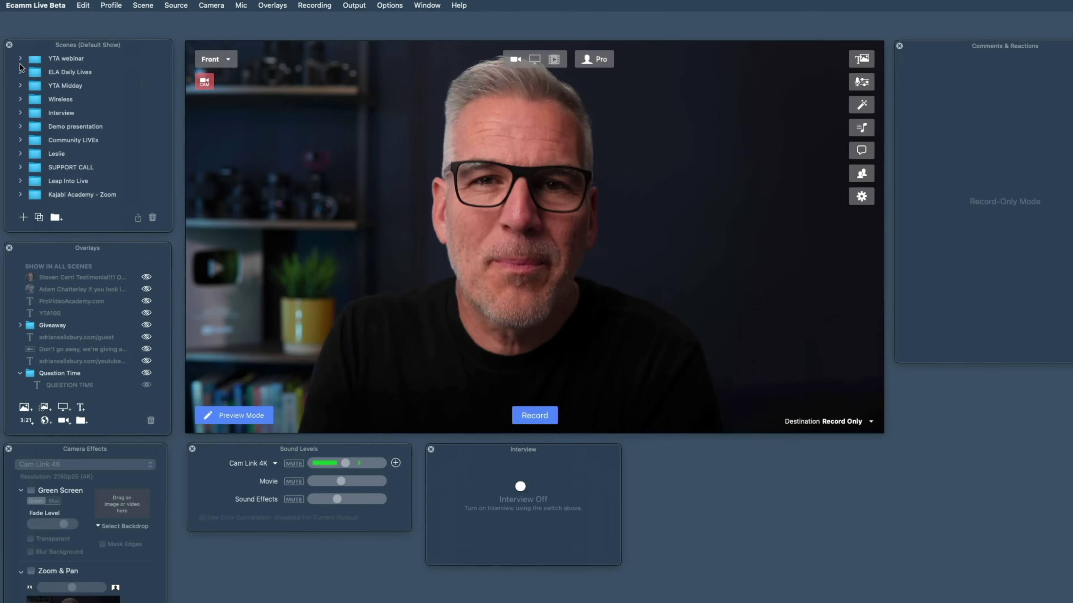
Switch to the Ecamm Live Academy profile and look through its list of scenes
click(111, 5)
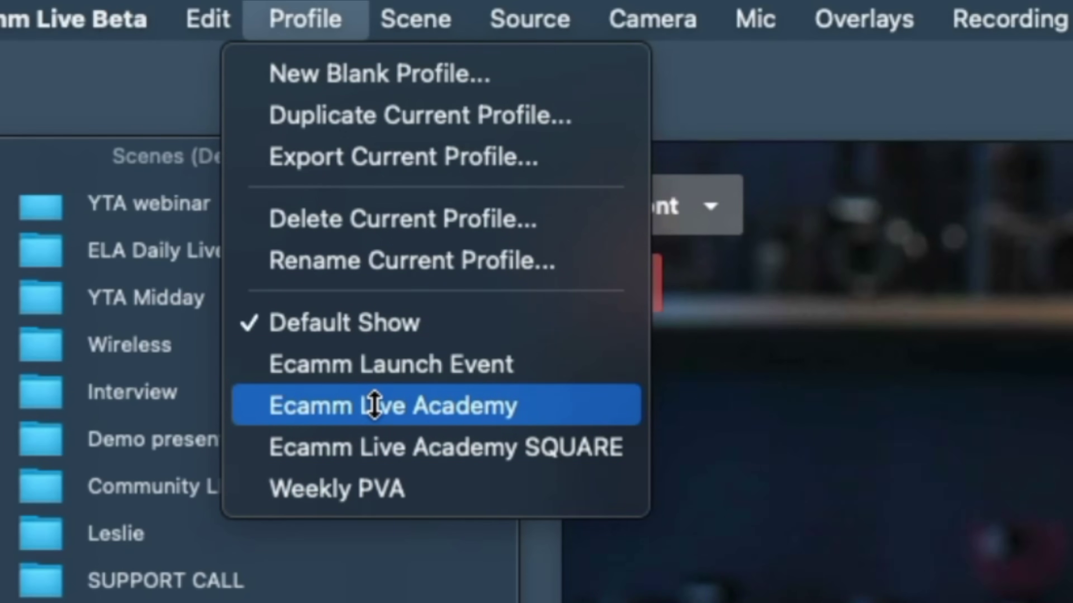
key(Escape)
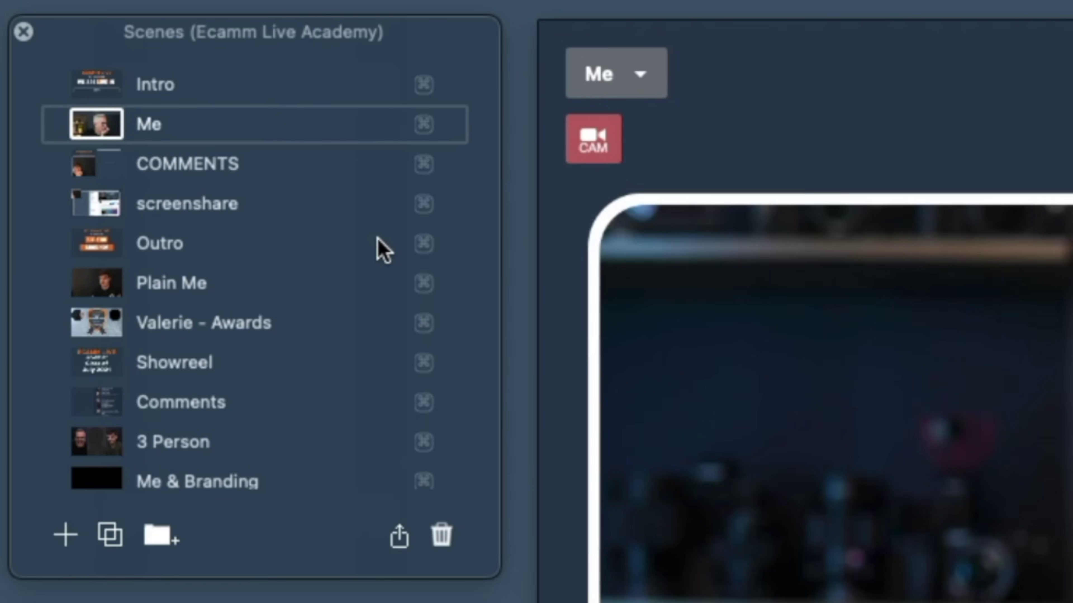
scroll(258, 215, down, 5)
scroll(258, 215, up, 5)
scroll(264, 216, down, 2)
scroll(266, 217, up, 2)
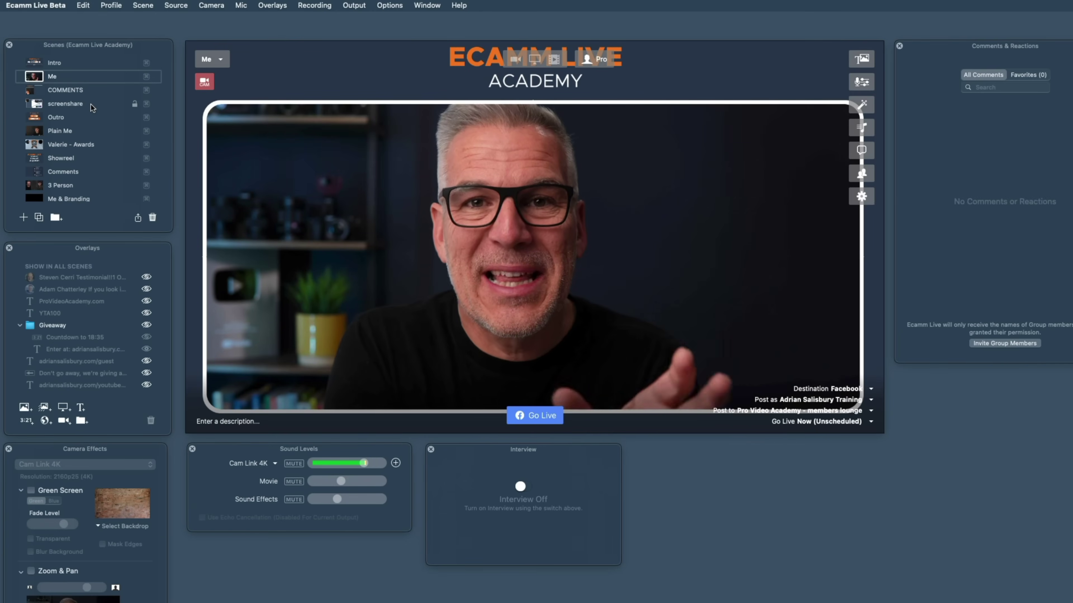
Activate the COMMENTS scene, show the first testimonial overlay and scale it down slightly at the lower edge of the canvas
click(31, 90)
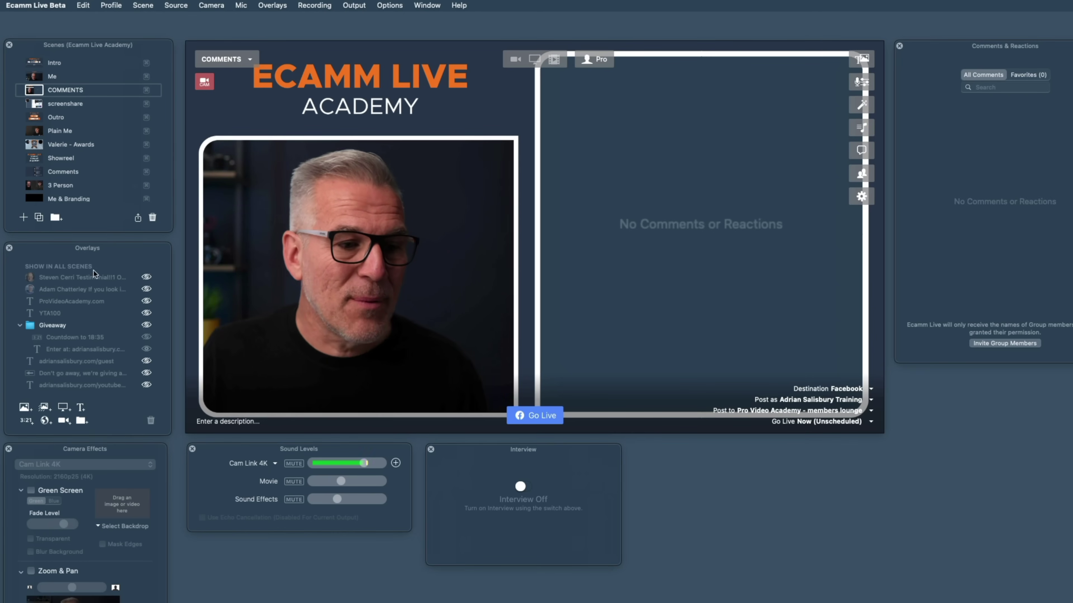
click(146, 278)
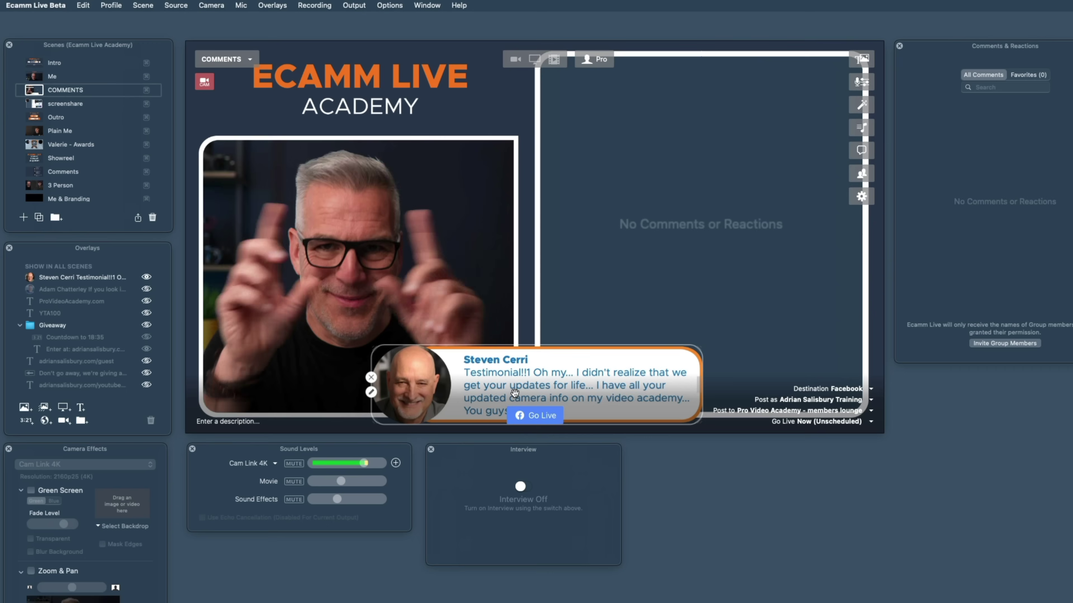
scroll(515, 394, up, 3)
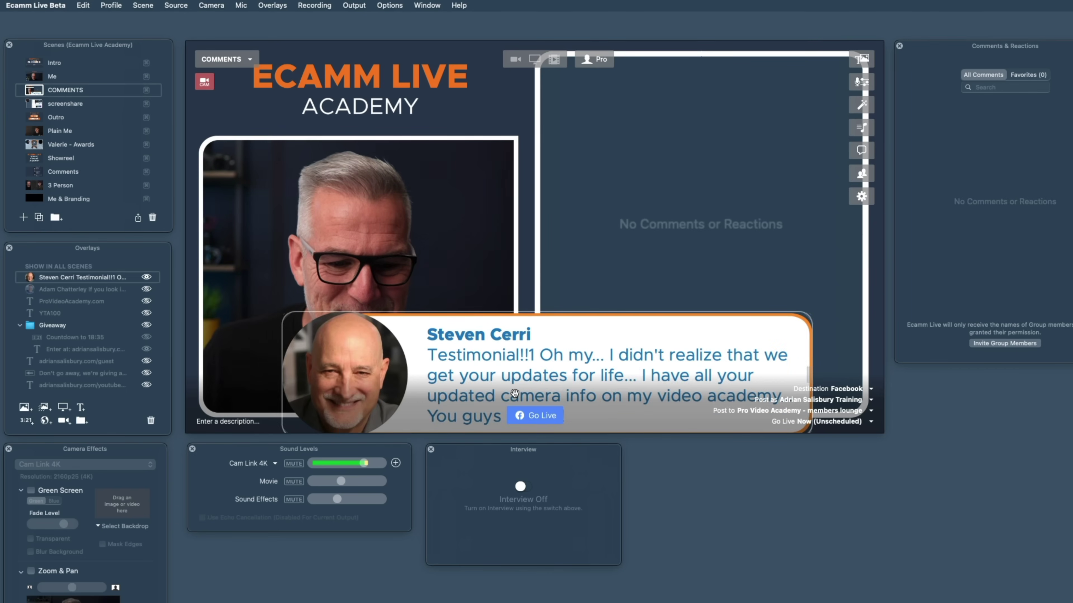
scroll(515, 393, down, 3)
scroll(514, 393, down, 3)
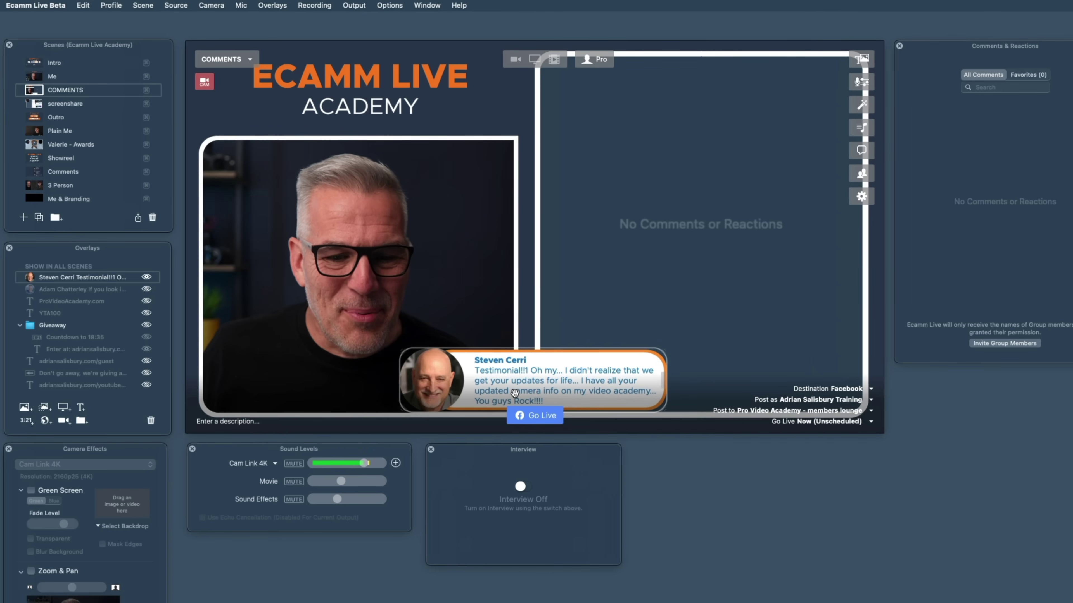
Examine the testimonial overlay's text style settings and close the editor
click(402, 387)
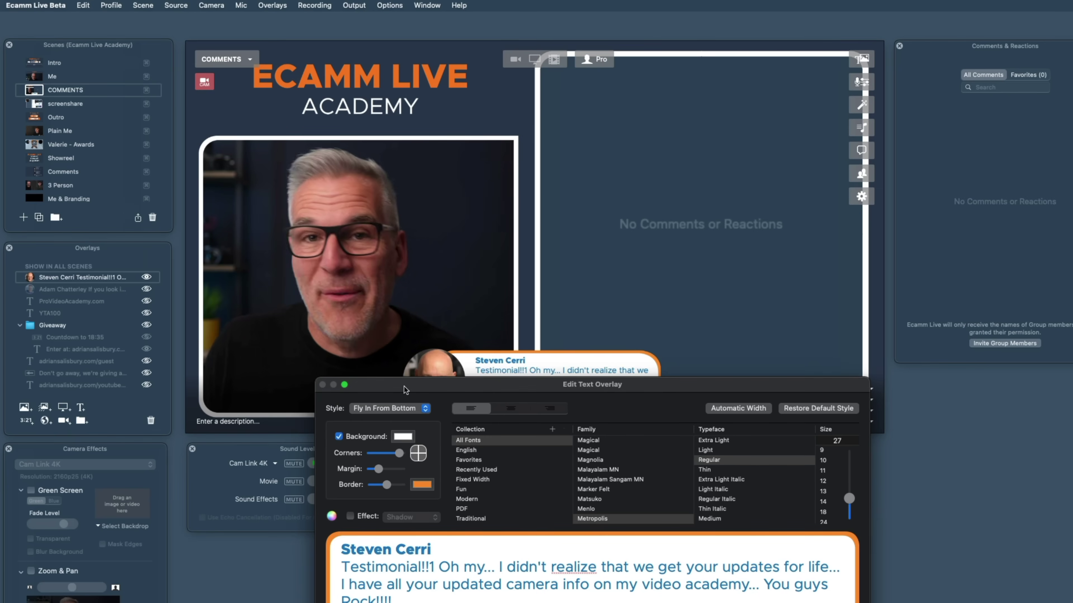
mouse_move(345, 388)
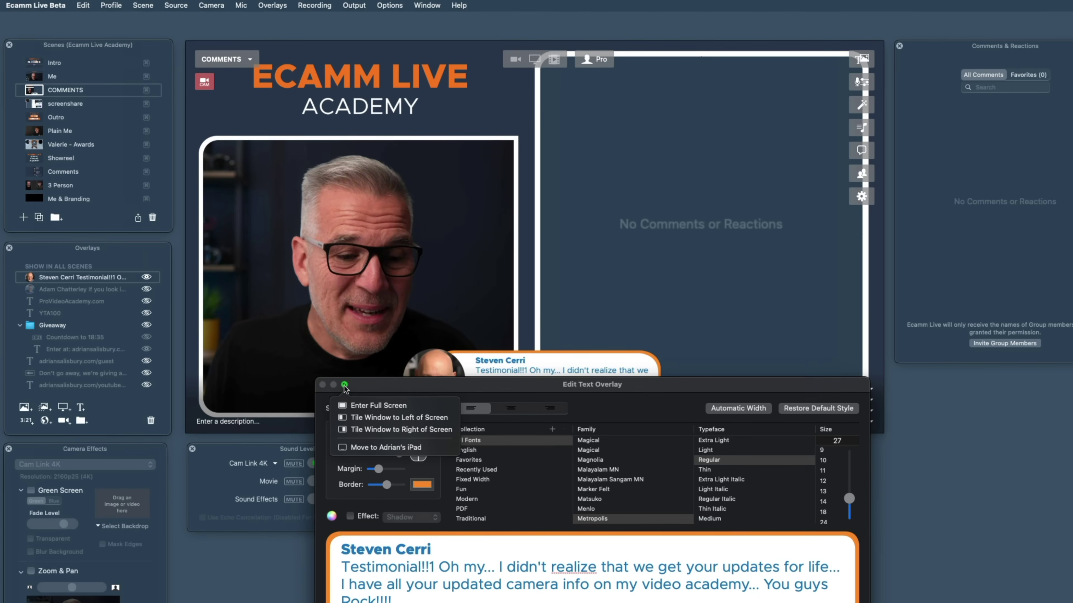
click(322, 384)
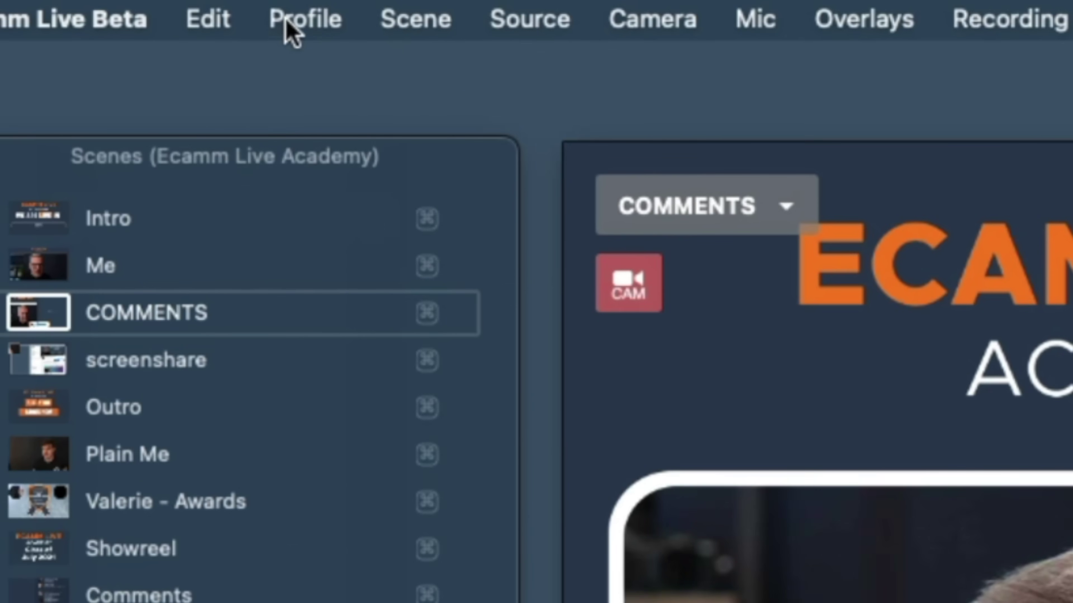
Return to the Default Show profile, show the first testimonial overlay in the Front scene and reposition it over the camera image
click(284, 19)
click(314, 320)
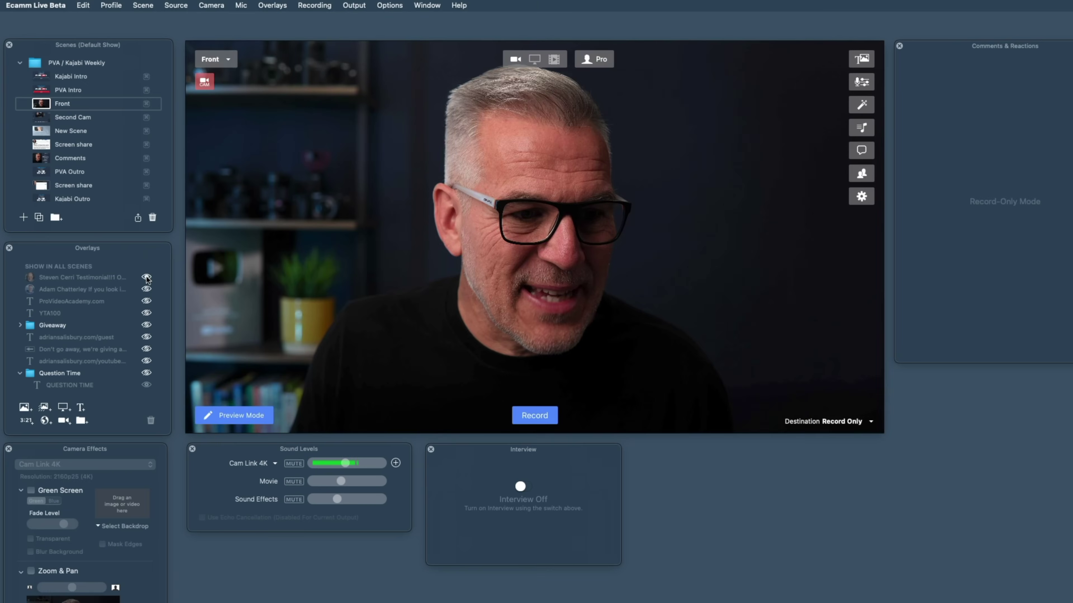
click(192, 387)
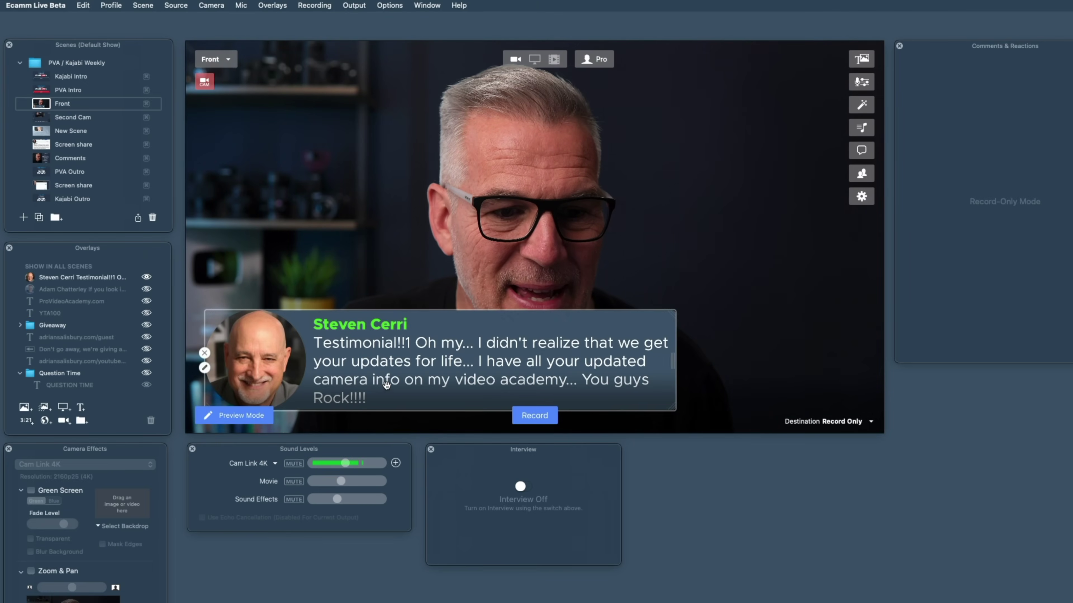
drag(386, 384, 446, 359)
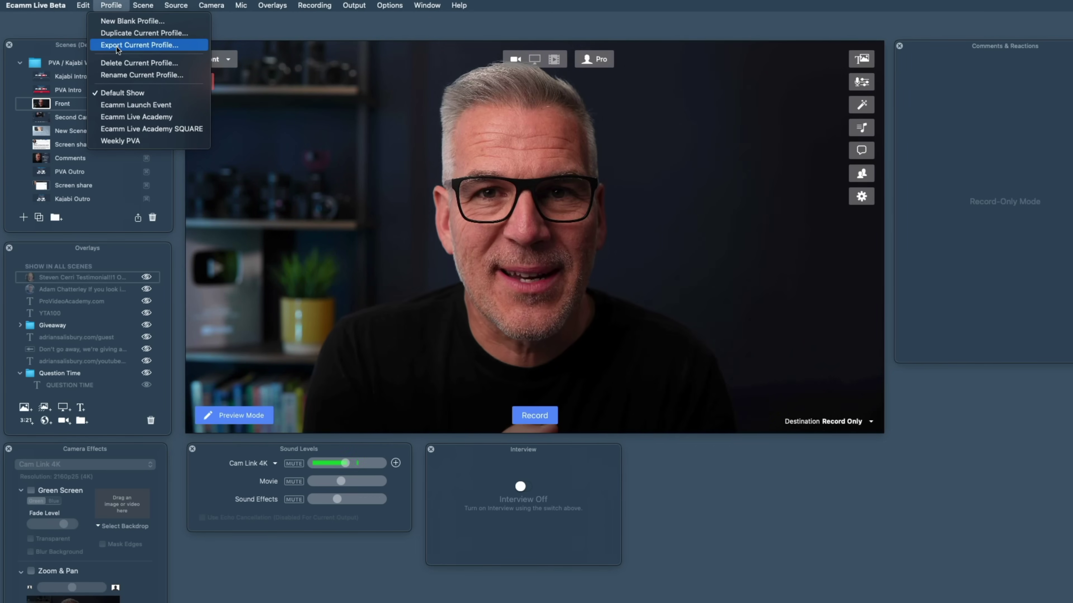
click(388, 298)
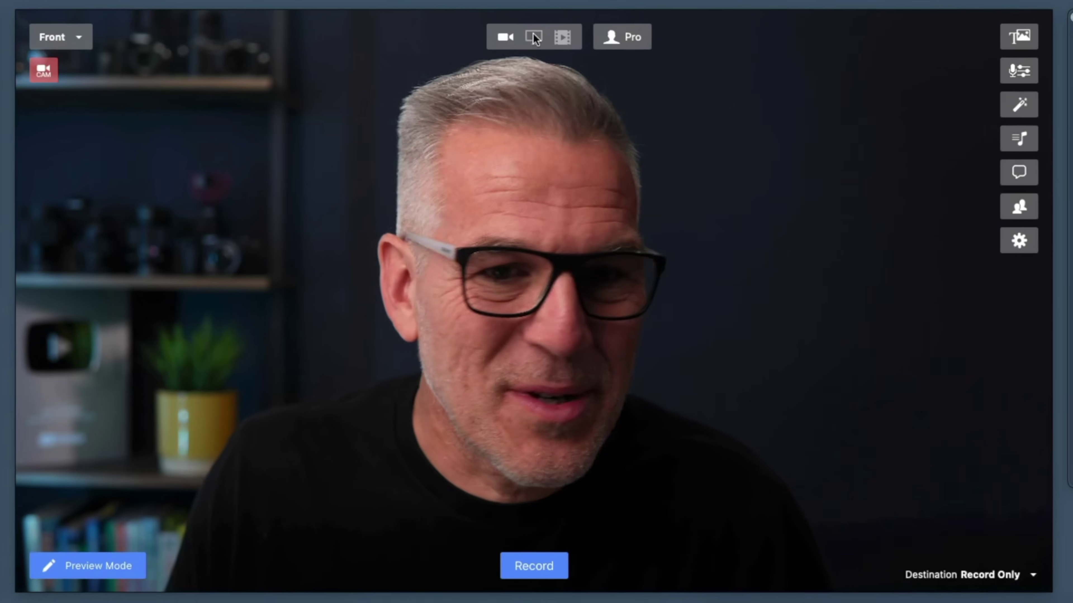
Try sharing the Google Chrome window as the Front scene's source with the camera picture-in-picture
click(534, 43)
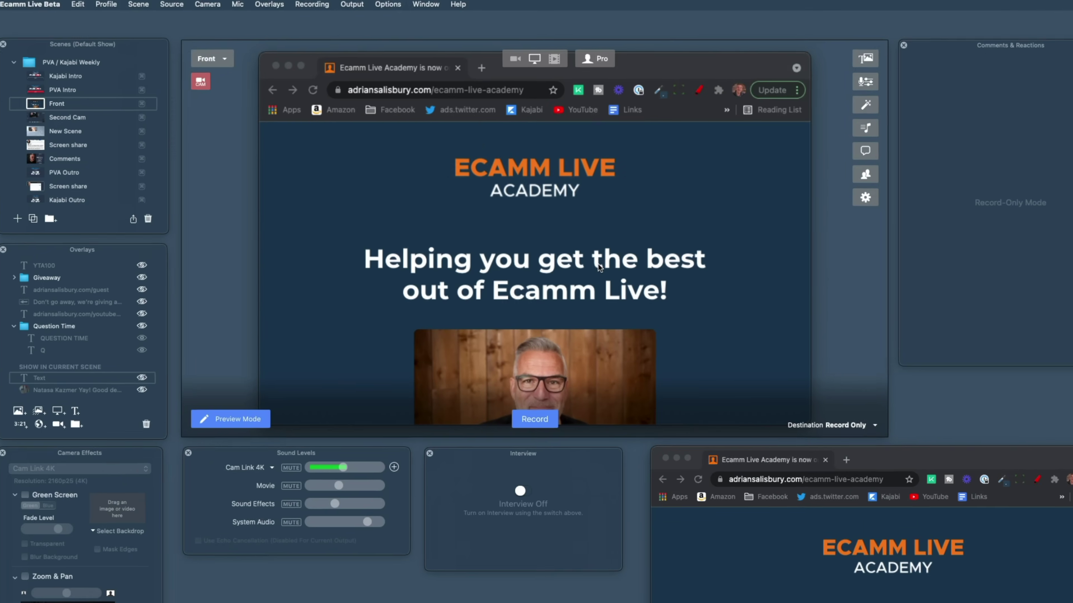
click(321, 137)
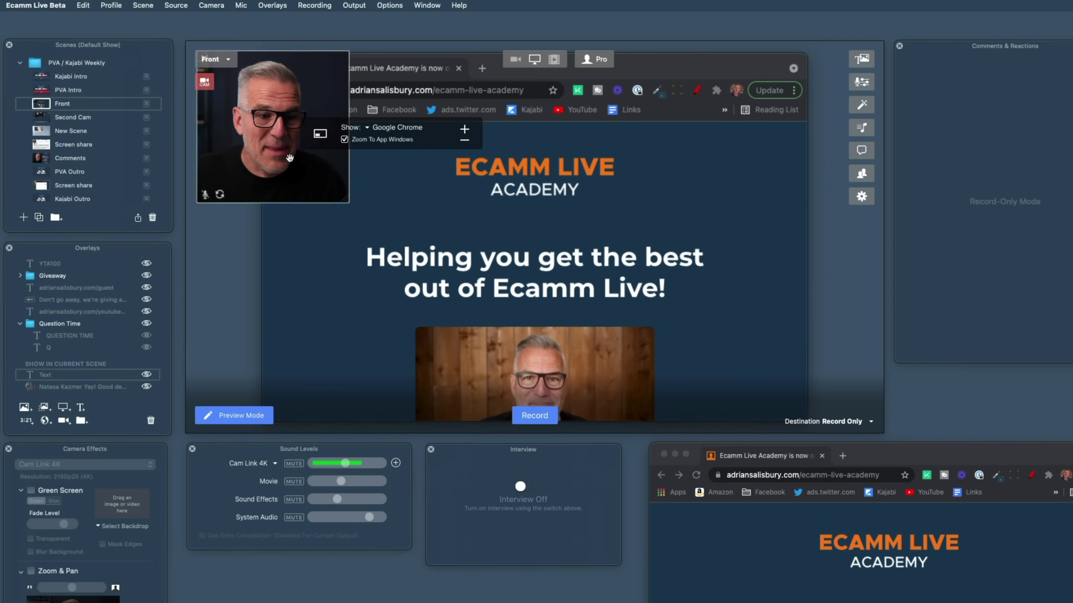
click(321, 135)
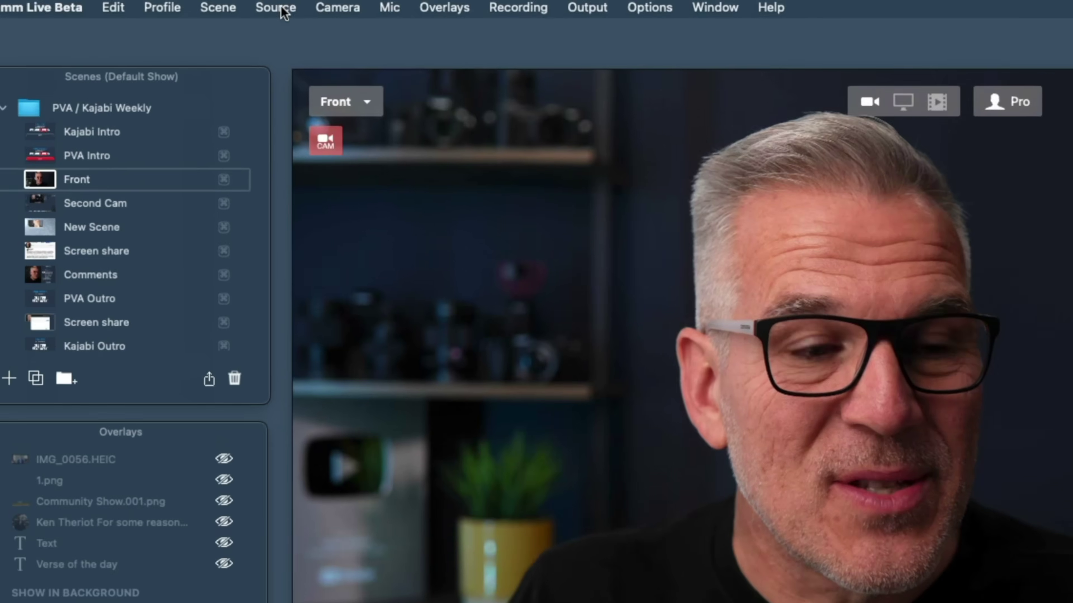
Set the Front scene's source to Black and show the blue background.png overlay behind it
click(177, 6)
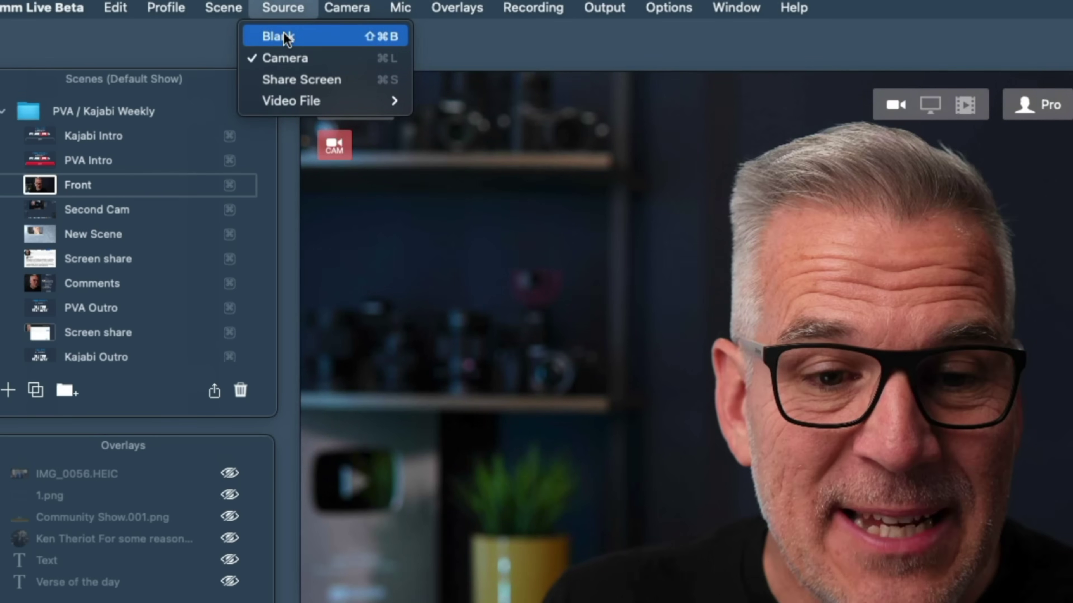
click(285, 36)
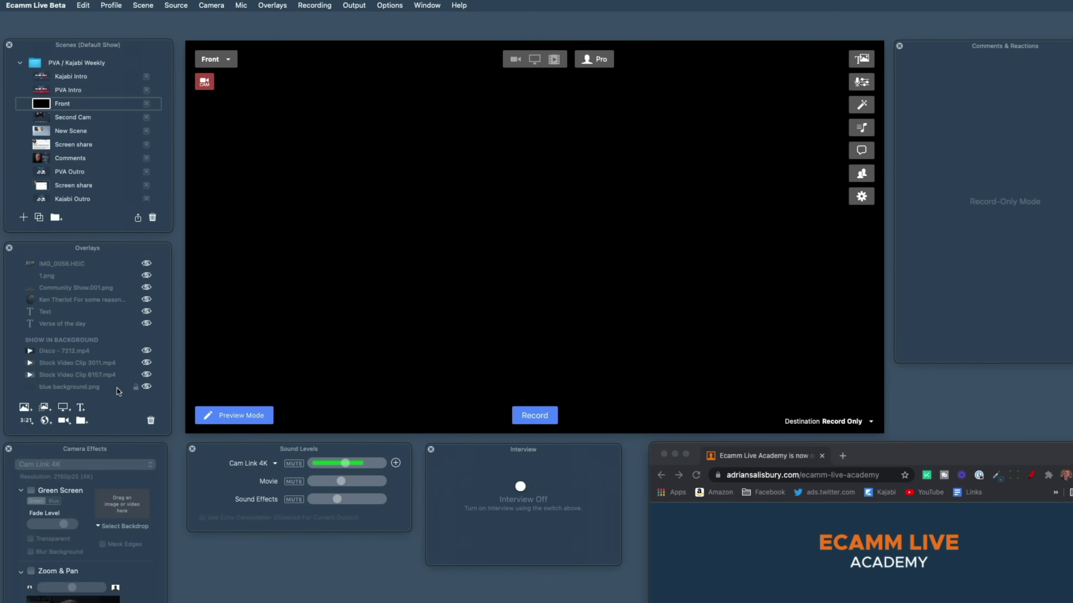
click(146, 386)
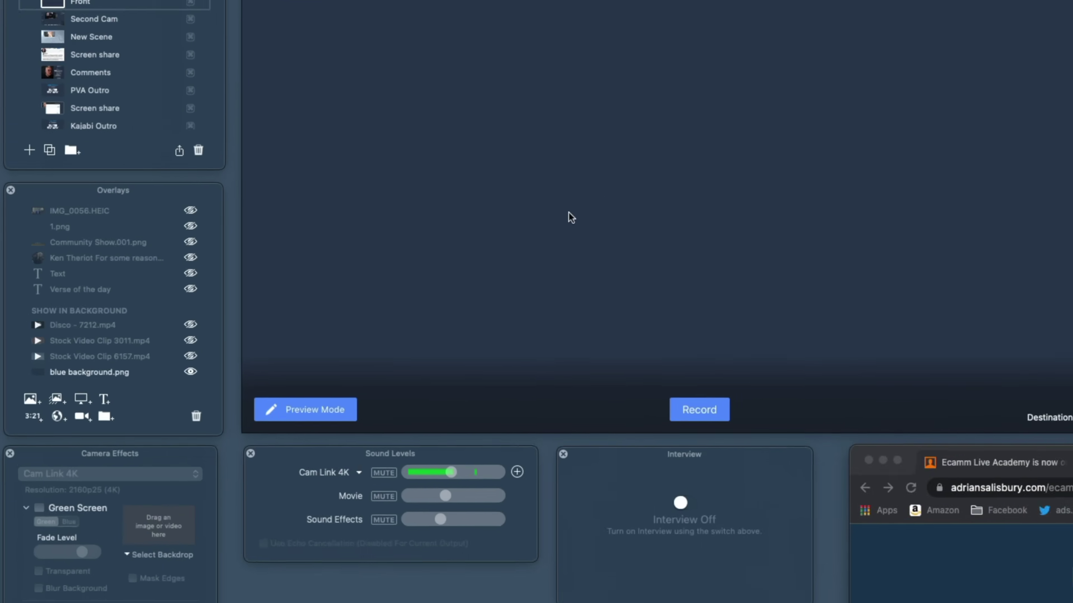
Add a screen share overlay to the Front scene and move it toward the upper right of the canvas
scroll(85, 330, down, 5)
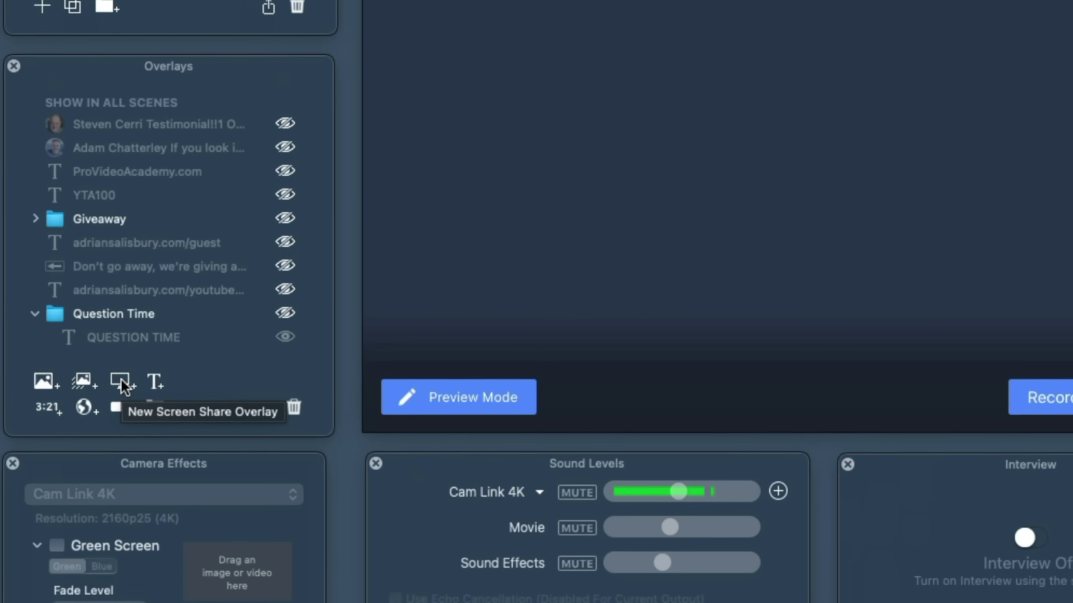
click(122, 383)
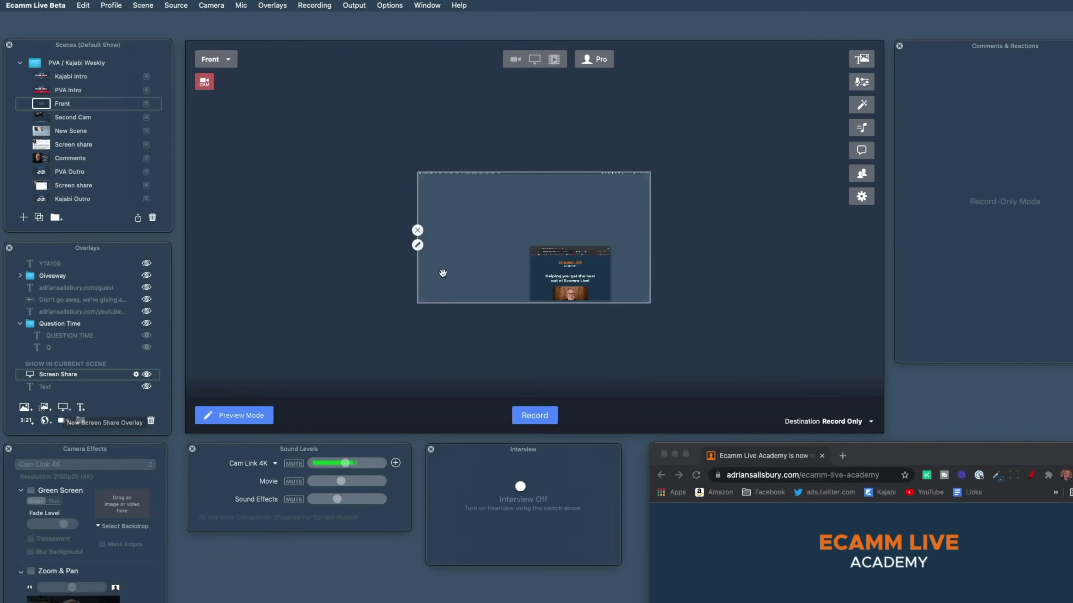
drag(442, 273, 545, 195)
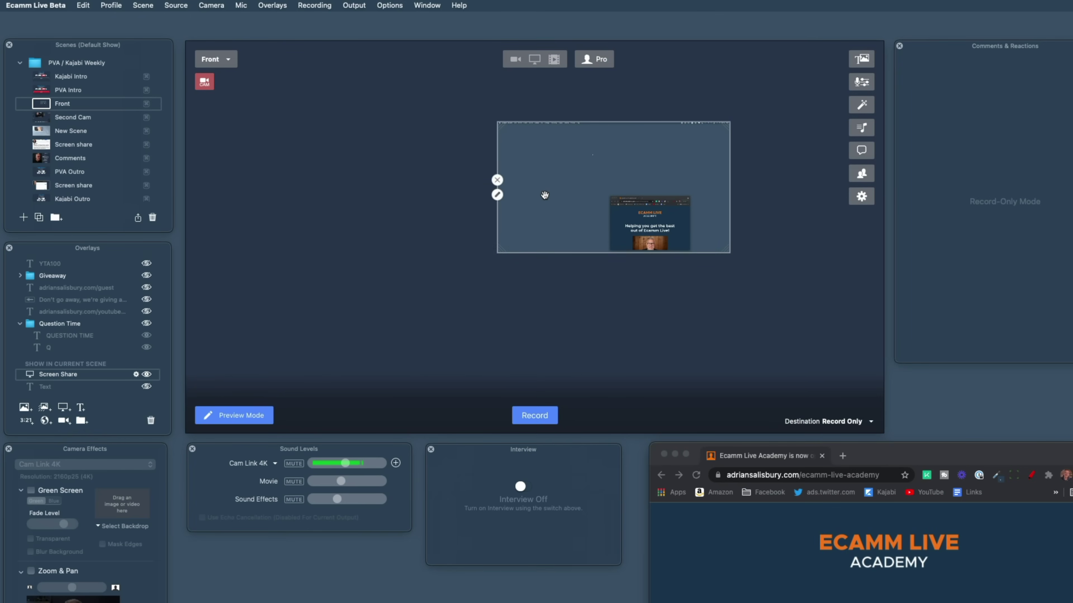
Set the screen share overlay to show Google Chrome with a Custom shape and enlarge it on the right half of the canvas
click(497, 195)
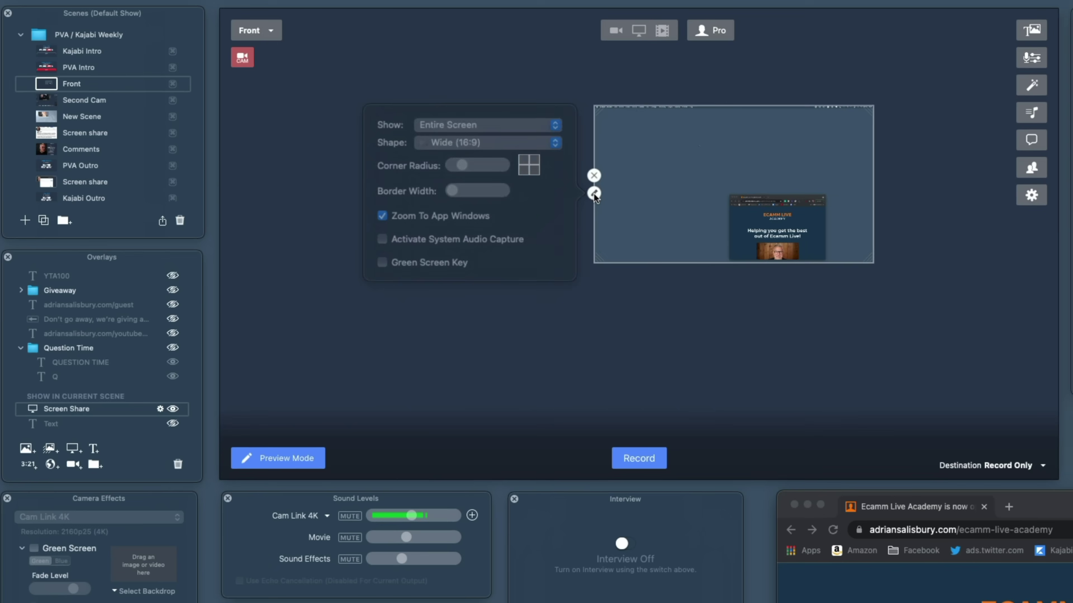
click(511, 134)
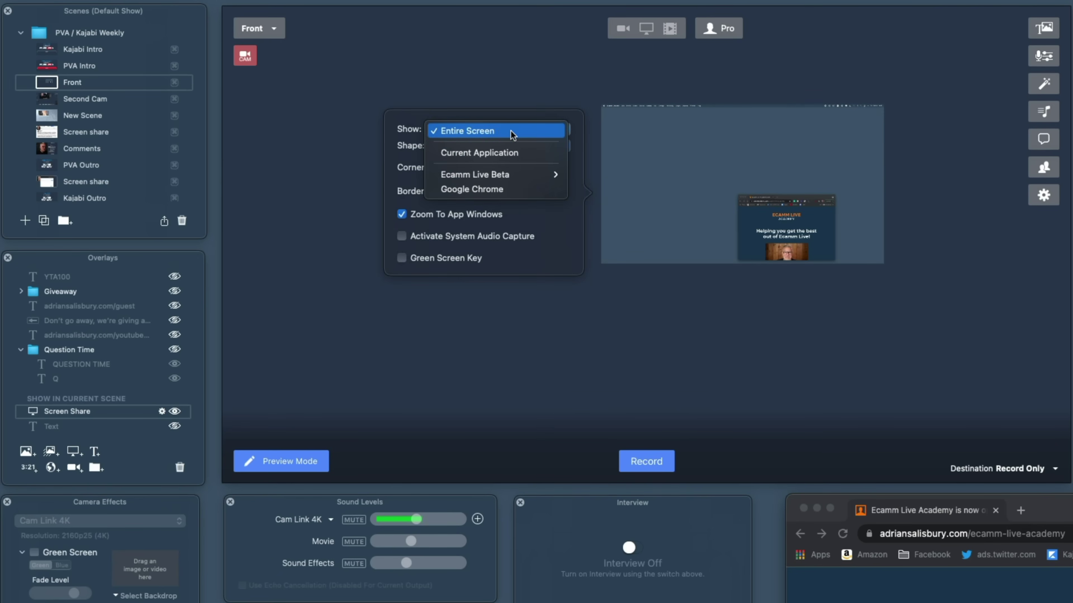
click(503, 190)
click(500, 146)
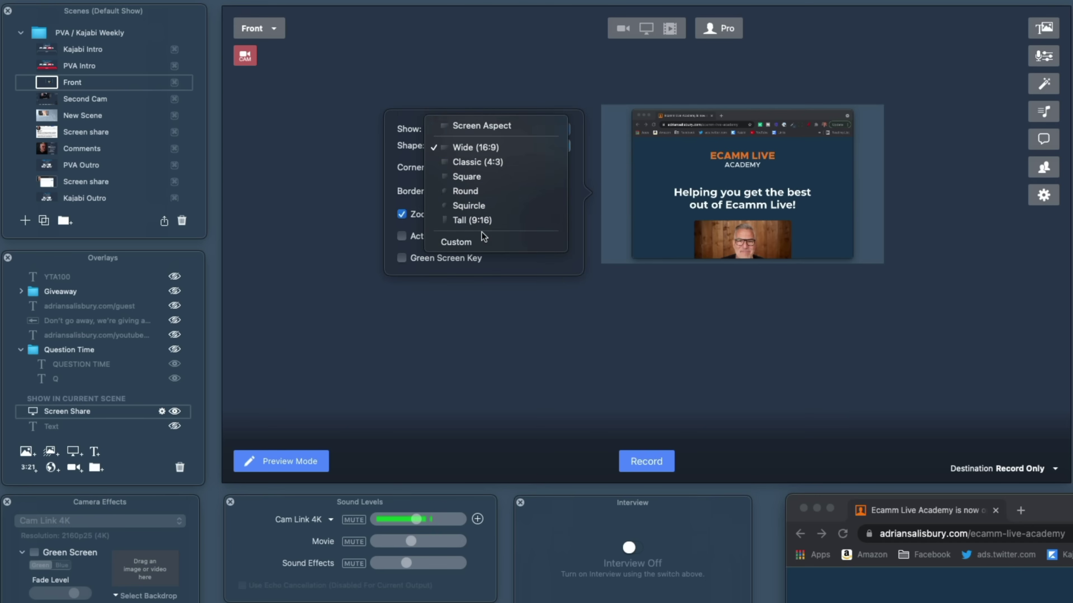
click(480, 243)
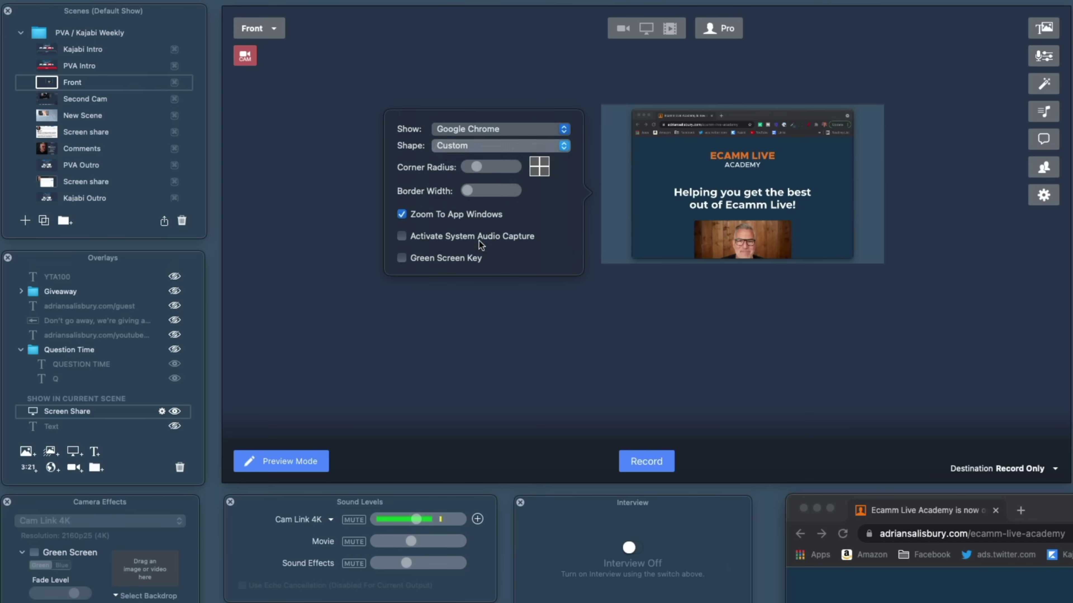
drag(601, 262, 599, 298)
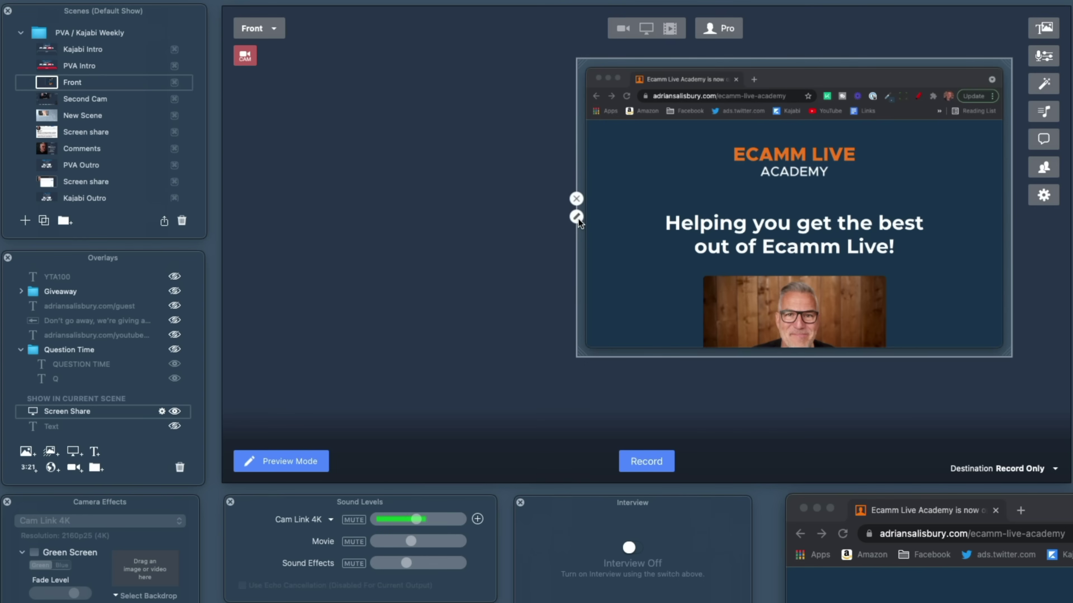
Add a Cam Link 4K camera overlay in the canvas's upper left and crop it to a roughly square Custom shape
click(74, 468)
drag(500, 225, 309, 127)
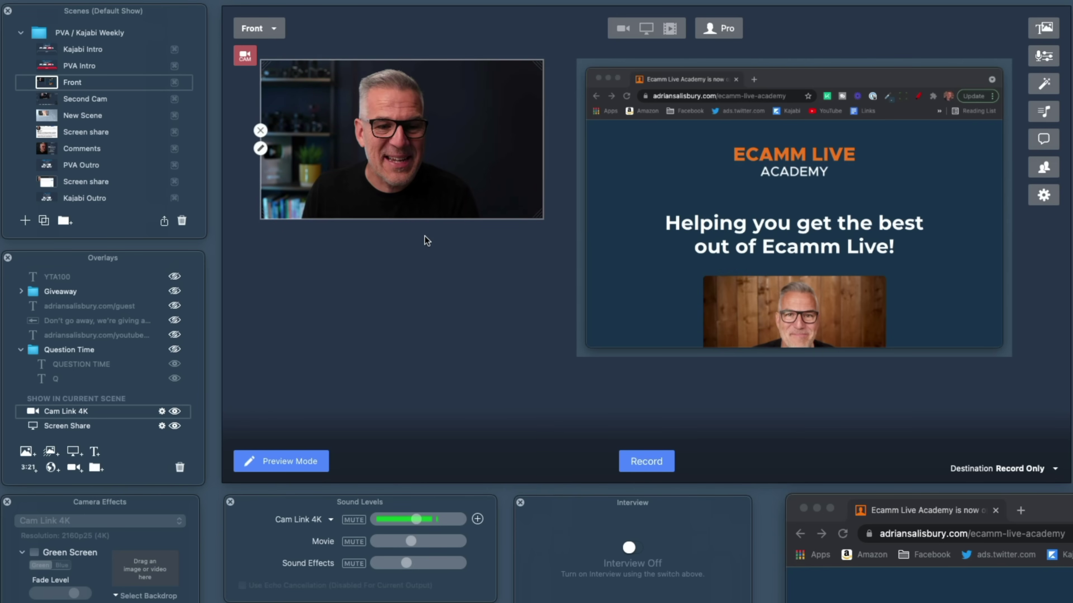
click(260, 148)
click(177, 134)
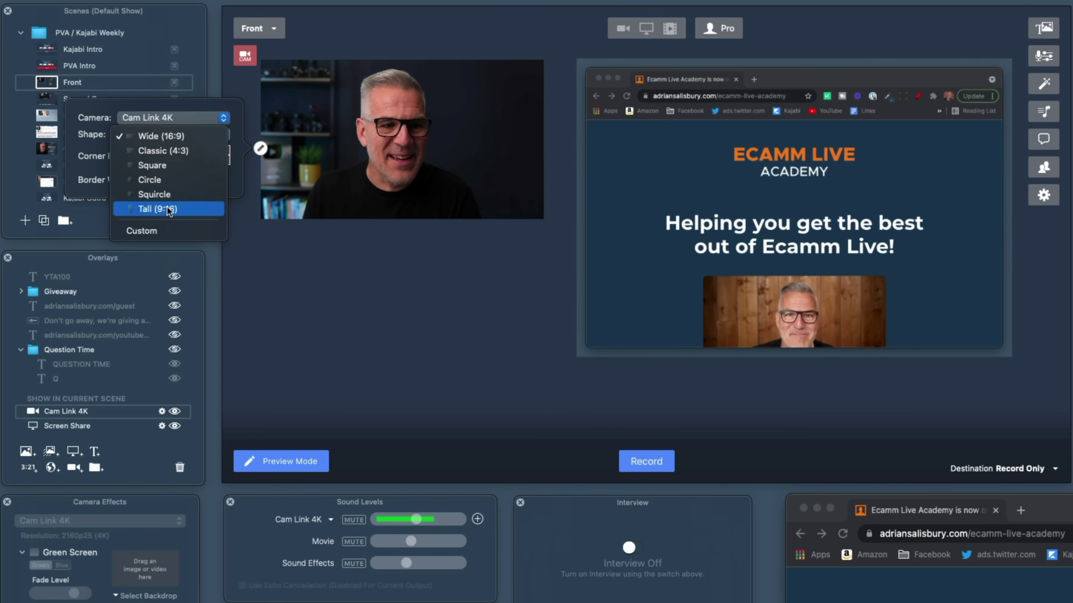
click(167, 231)
drag(543, 219, 453, 255)
drag(387, 206, 386, 199)
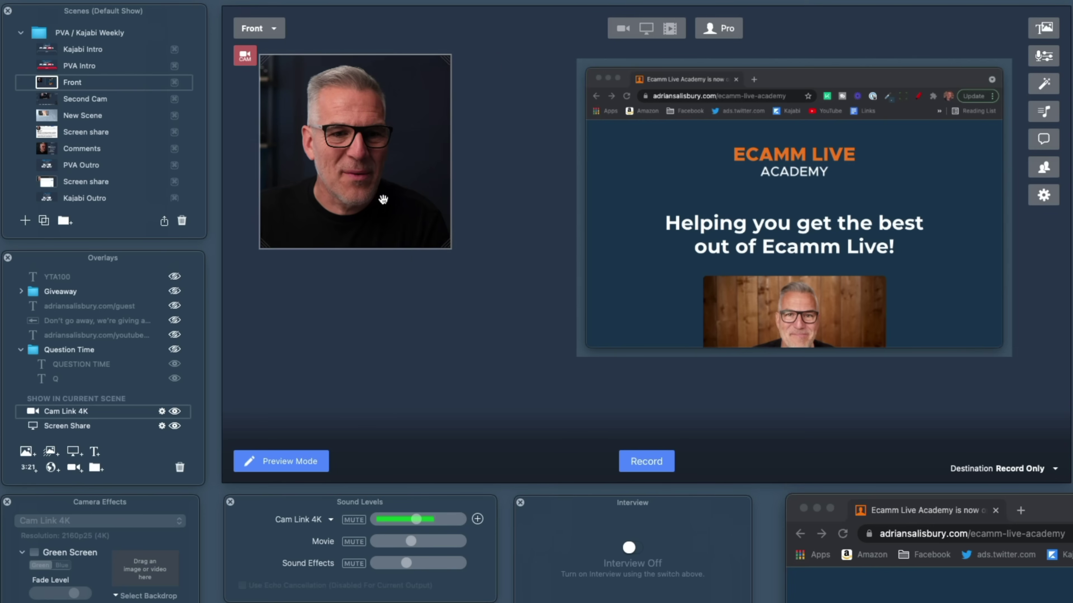
Enlarge the screen share overlay toward the camera overlay and turn on its Green Screen Key
drag(577, 356, 472, 420)
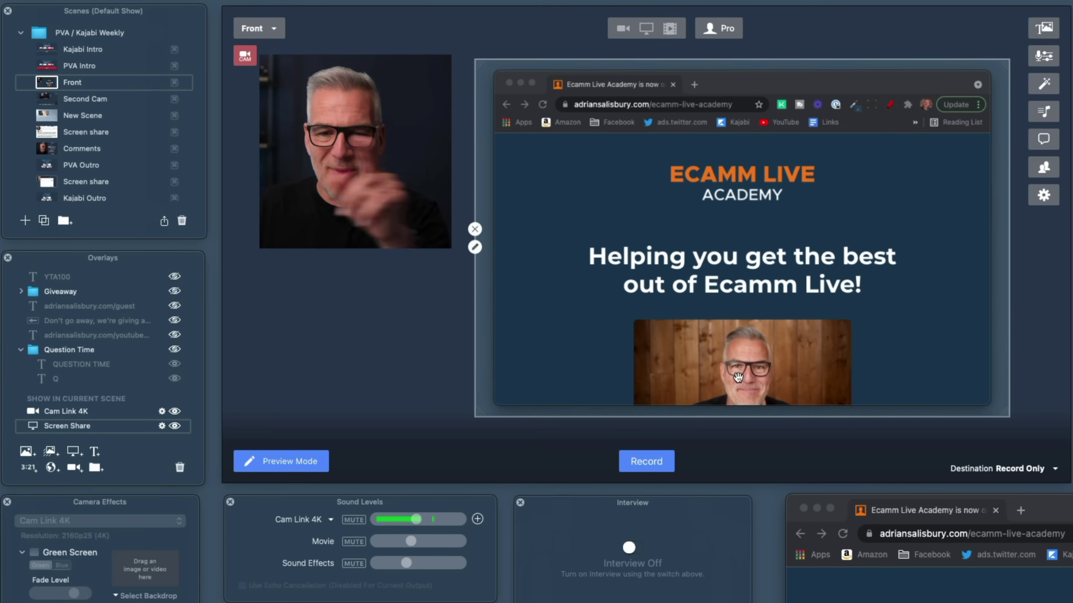
click(475, 247)
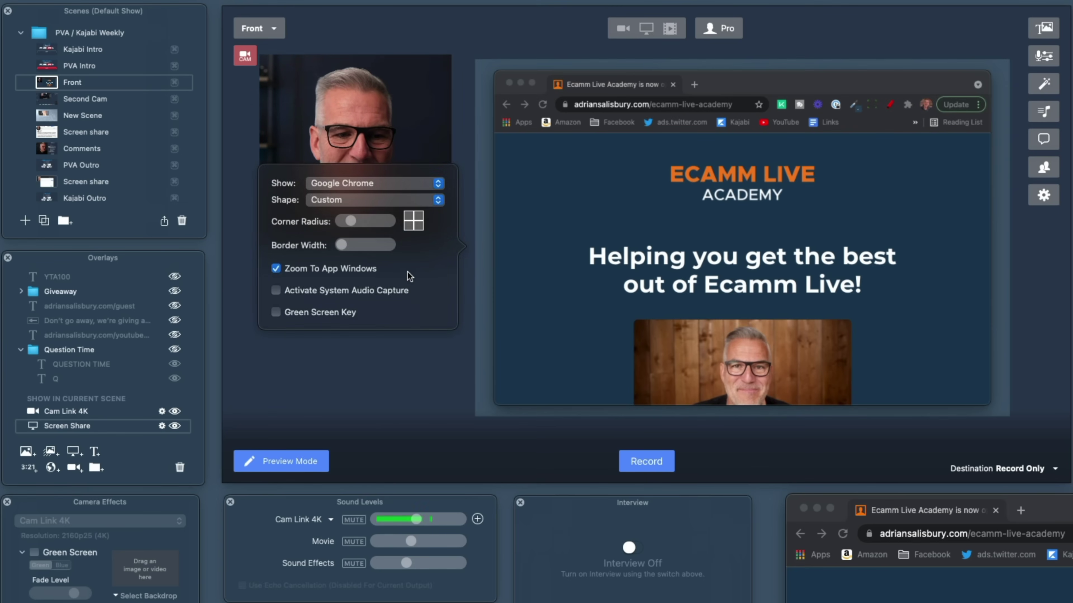
click(276, 313)
click(350, 394)
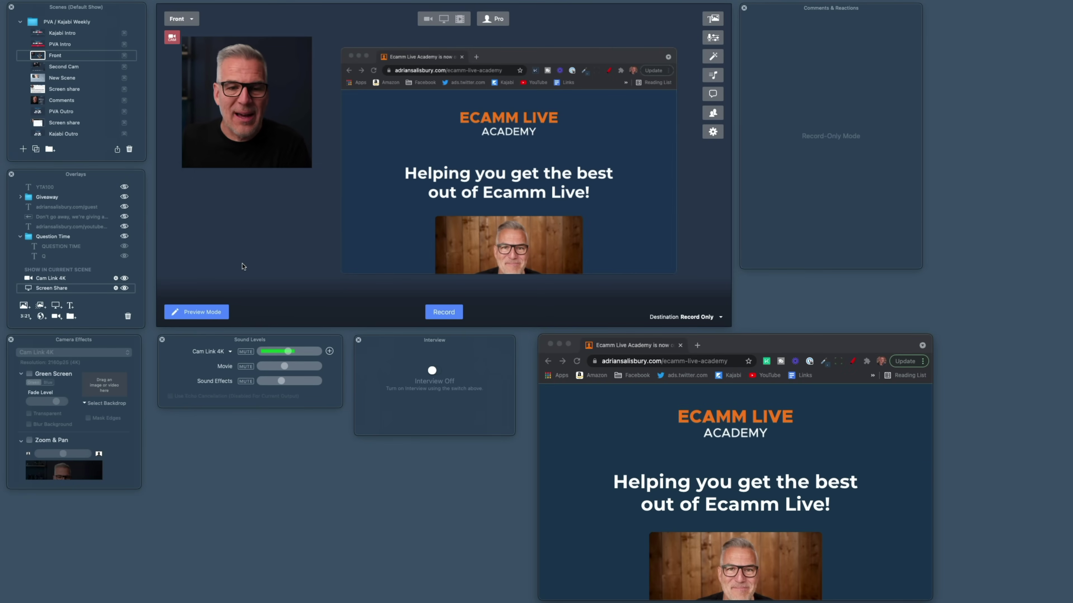
With the camera as scene source and the camera overlay hidden, shrink the screen share overlay into the canvas's upper right
click(428, 19)
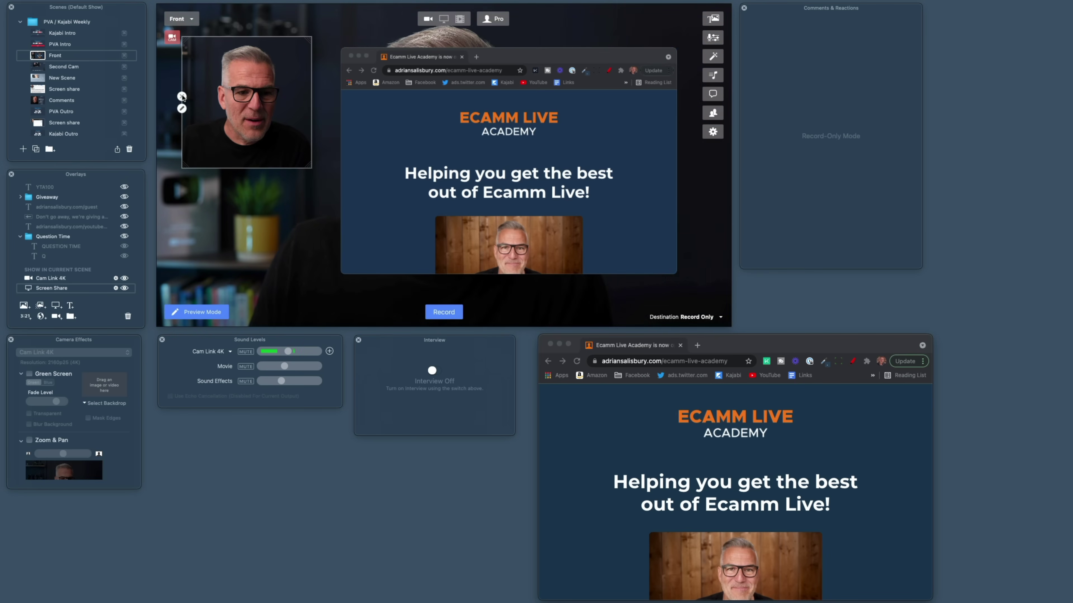
drag(328, 277, 439, 206)
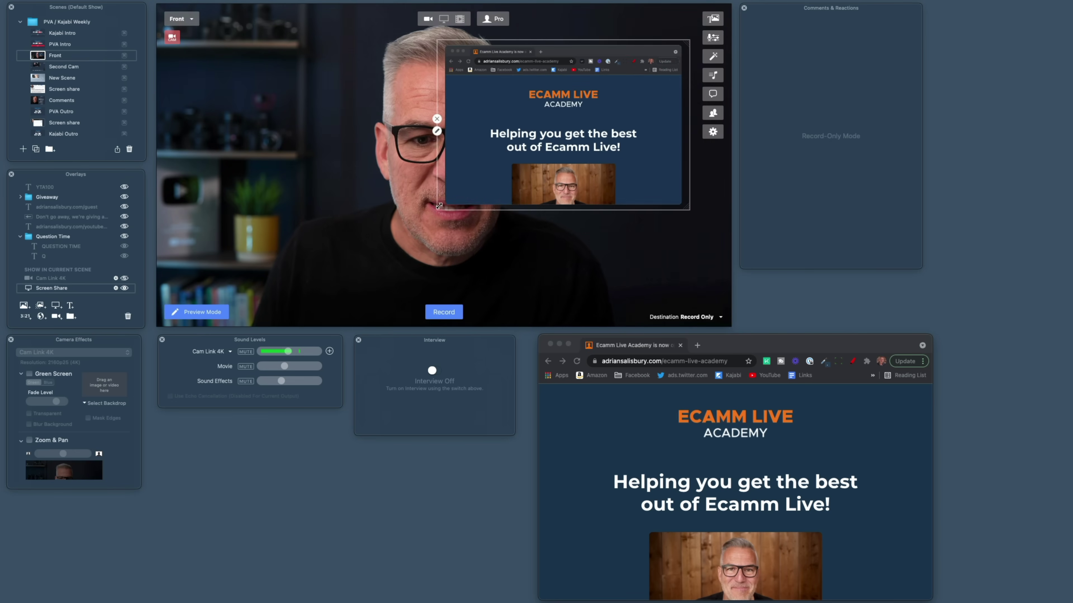
drag(507, 95, 530, 78)
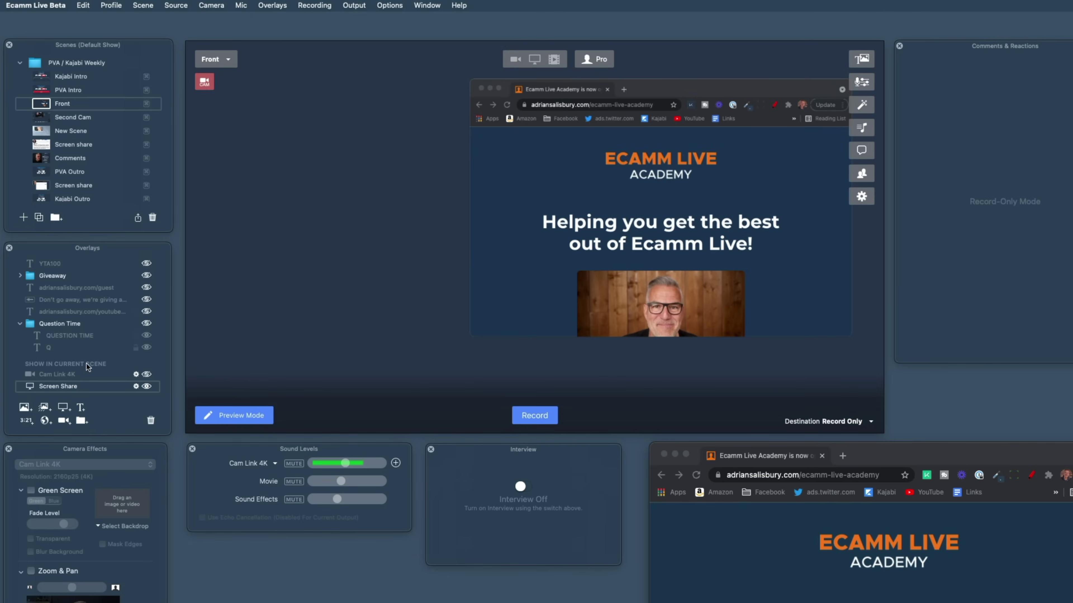
Show the Cam Link 4K overlay in the Front scene again and move it slightly to the right
click(56, 375)
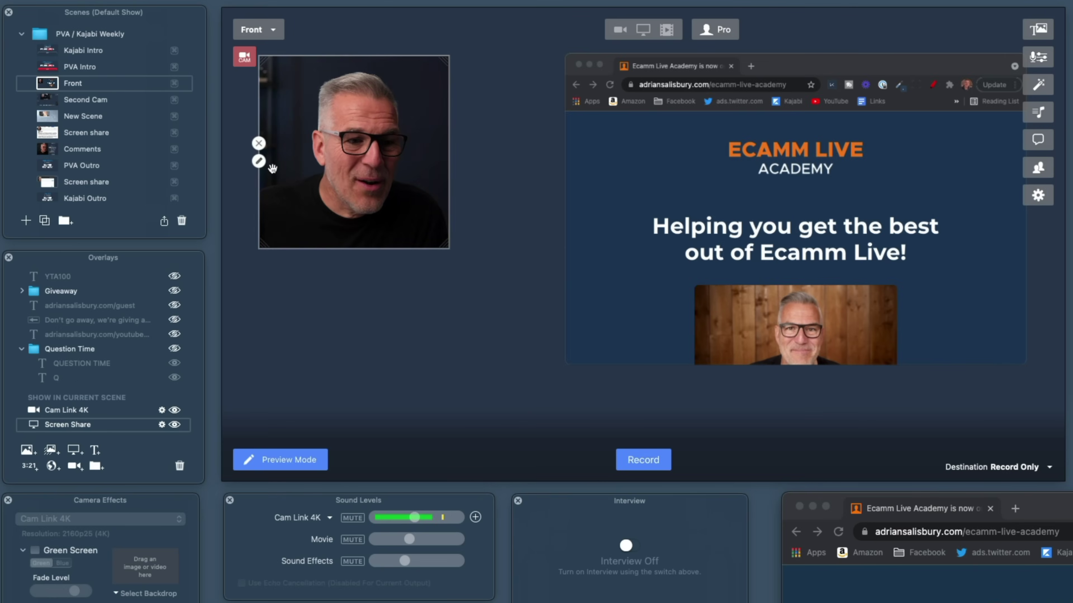
drag(296, 171, 322, 173)
mouse_move(359, 204)
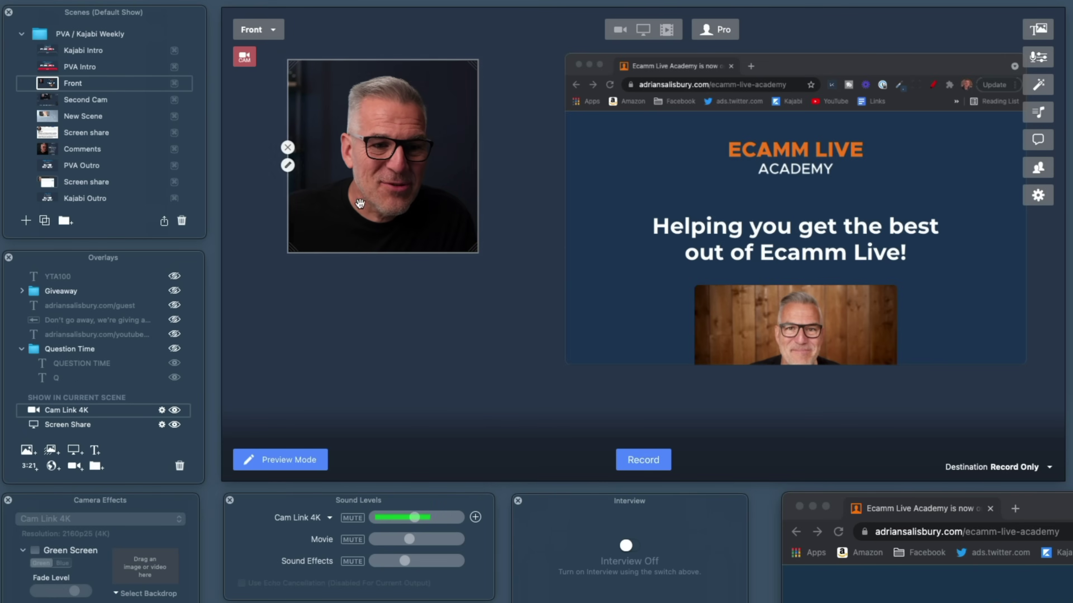
Round only the right corners of the camera overlay with a corner radius of 84
mouse_move(666, 203)
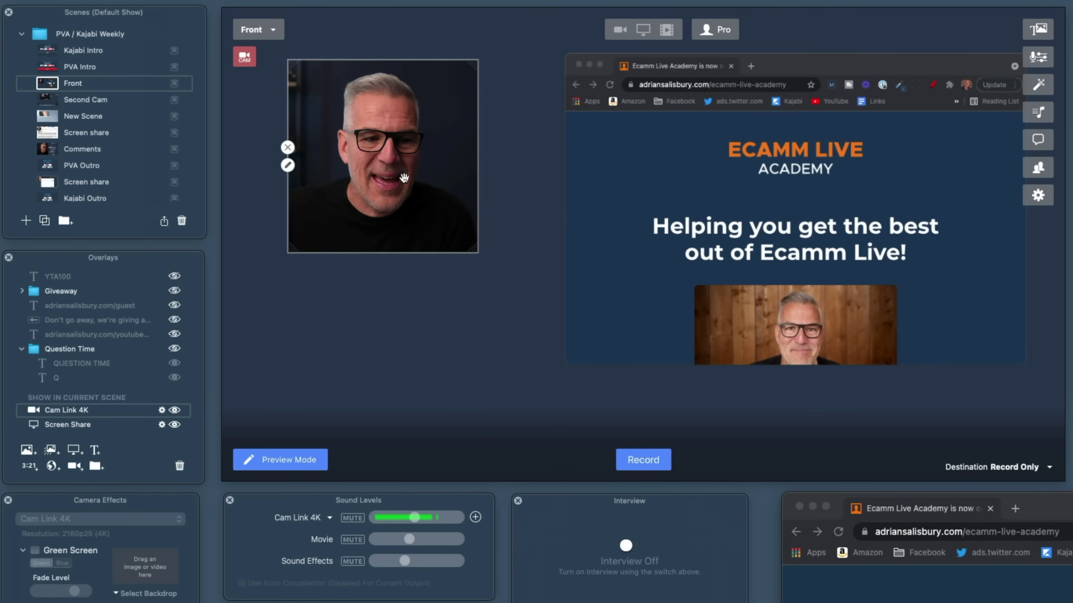
click(288, 165)
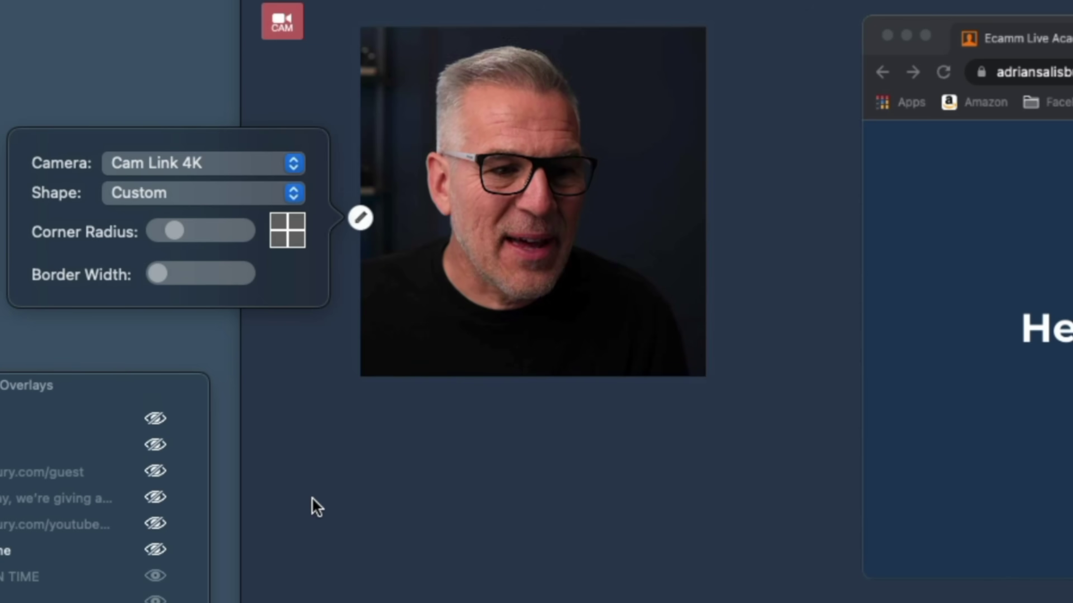
mouse_move(173, 239)
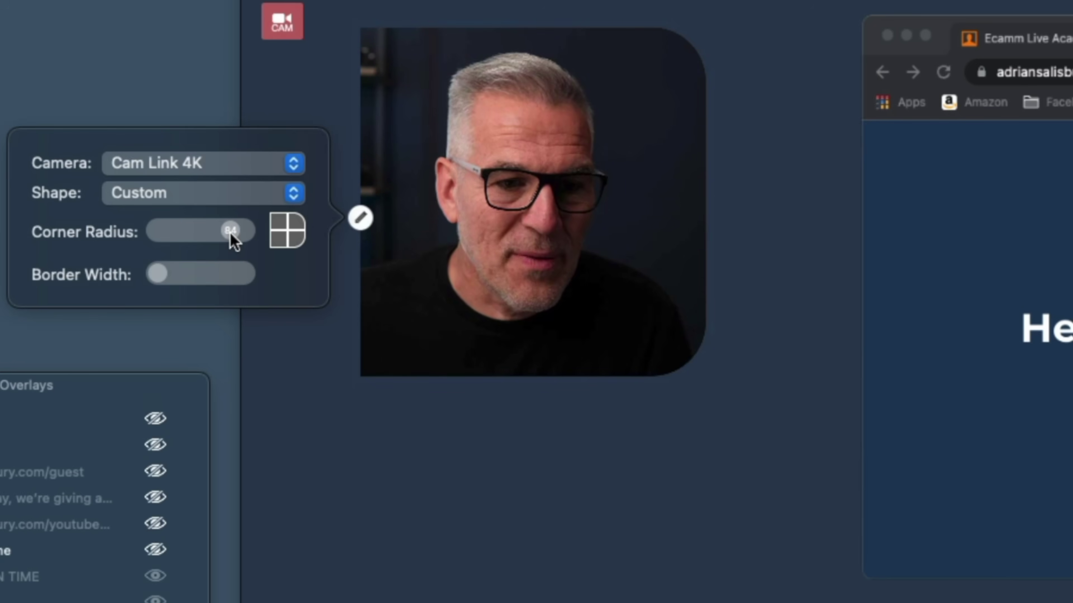
Turn off the screen share overlay's Green Screen Key and round its left corners, enlarging it toward the camera overlay
click(843, 314)
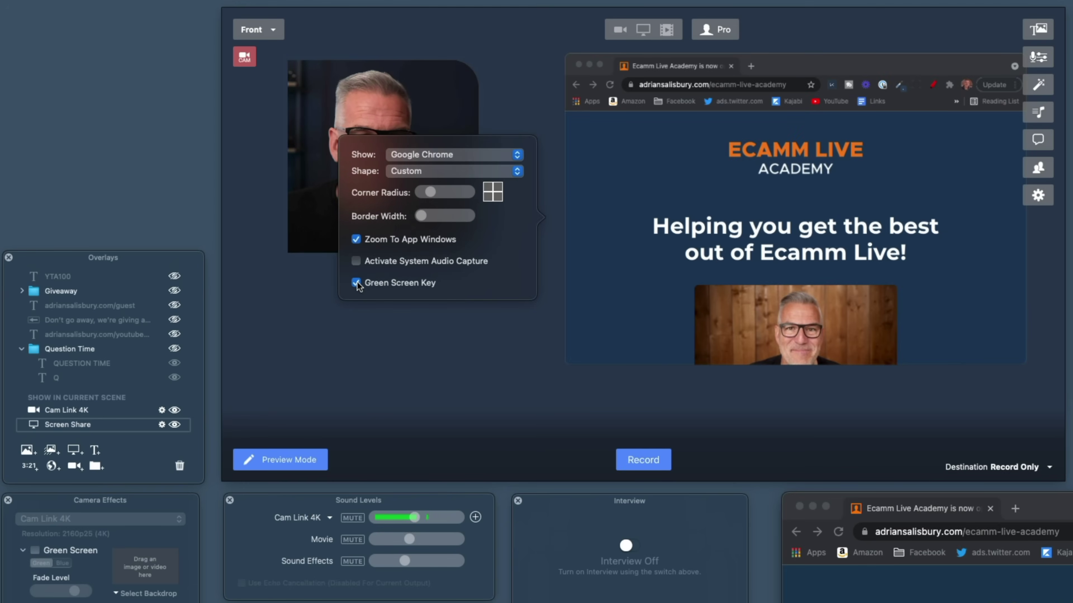
click(355, 282)
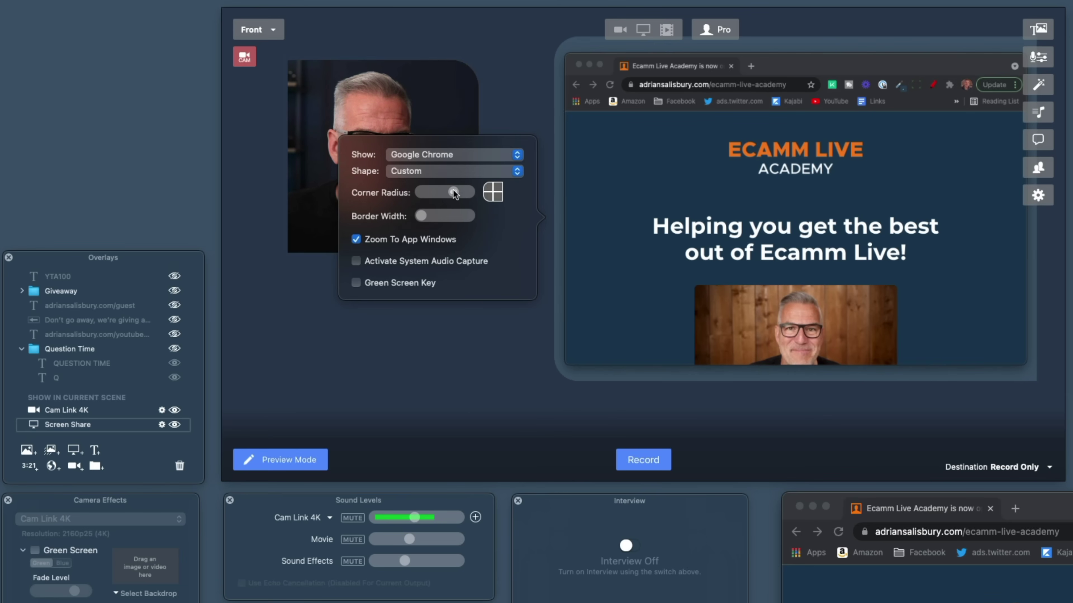
drag(557, 379, 466, 400)
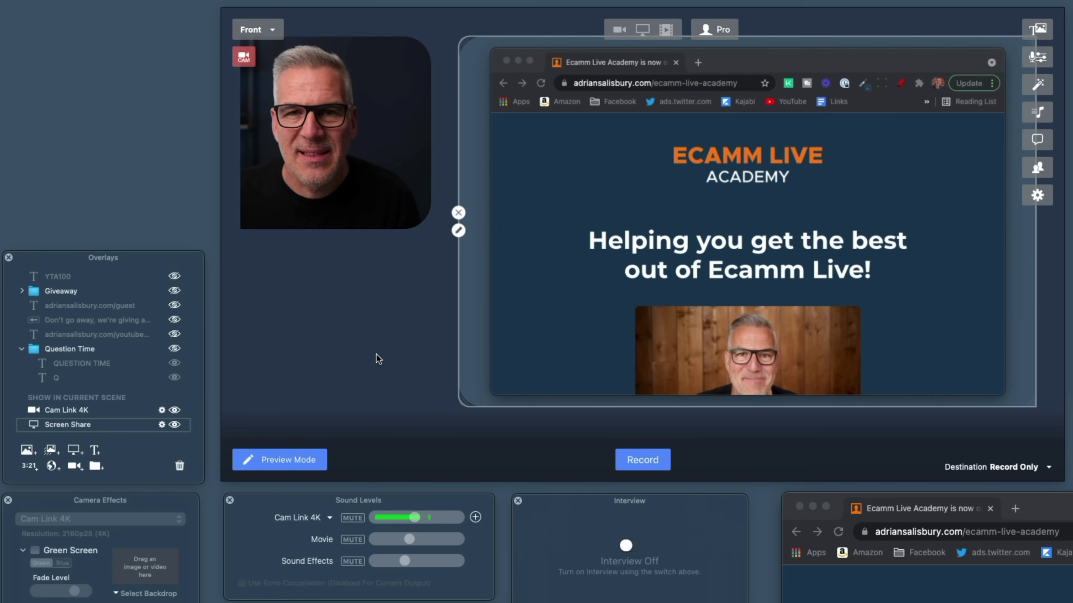
Give the camera overlay a narrow white border and round all its corners except the bottom-right one
mouse_move(383, 195)
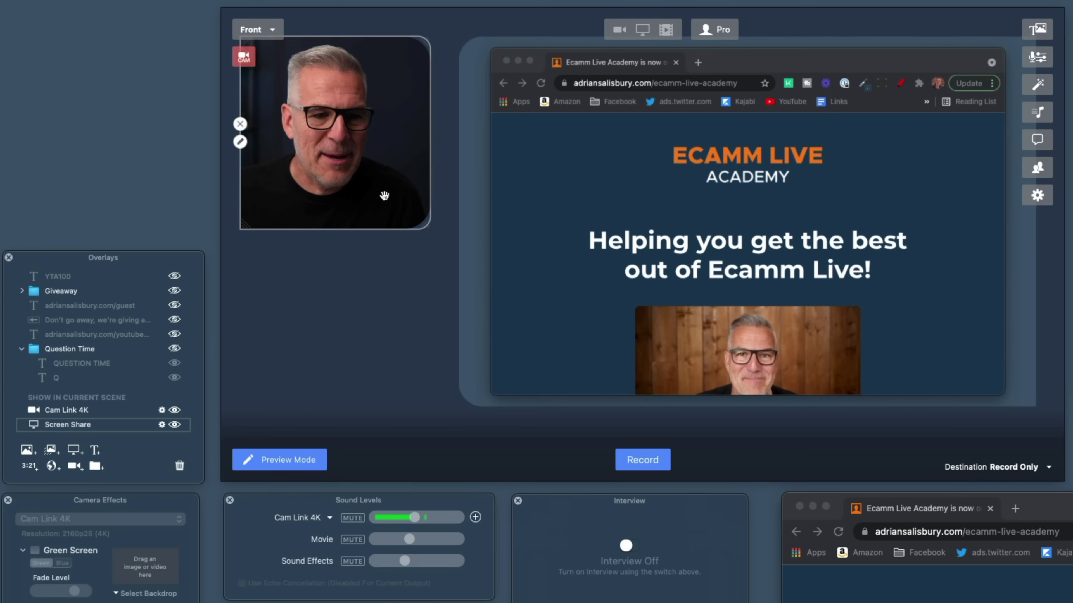
click(241, 142)
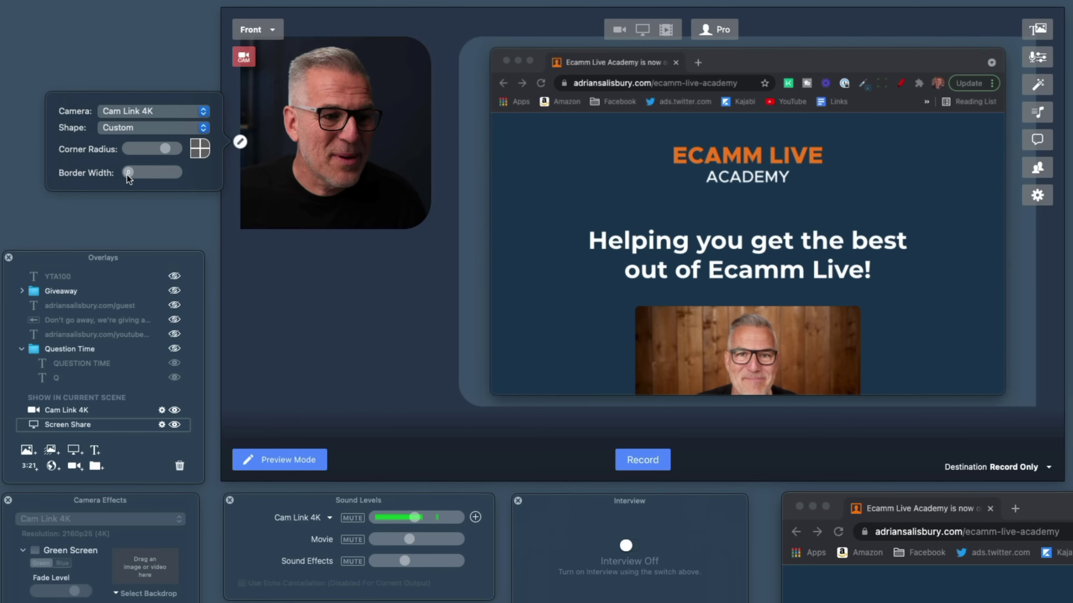
drag(128, 171, 133, 171)
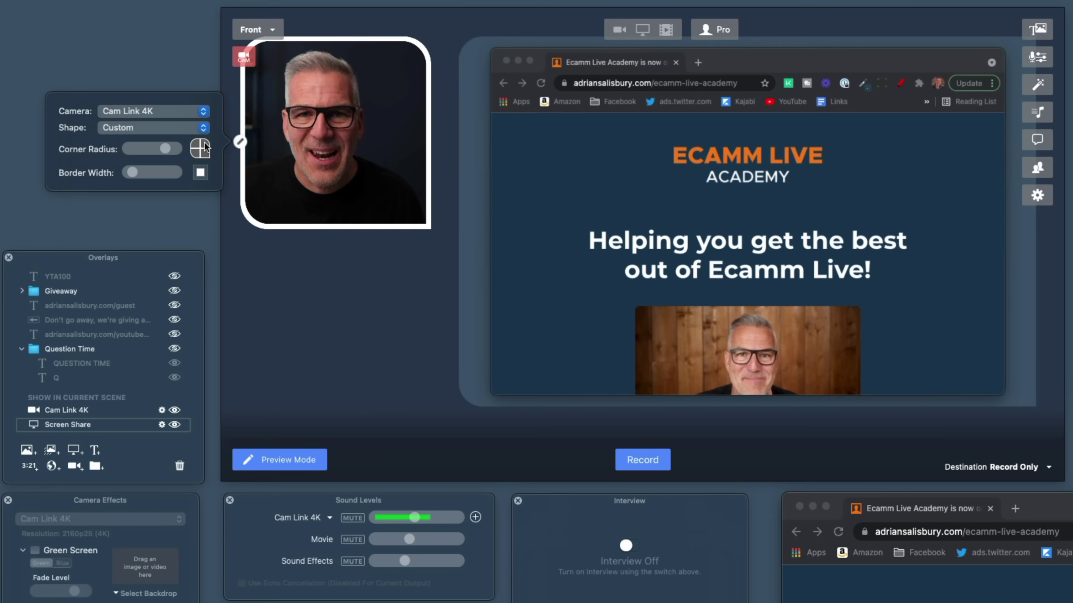
mouse_move(143, 173)
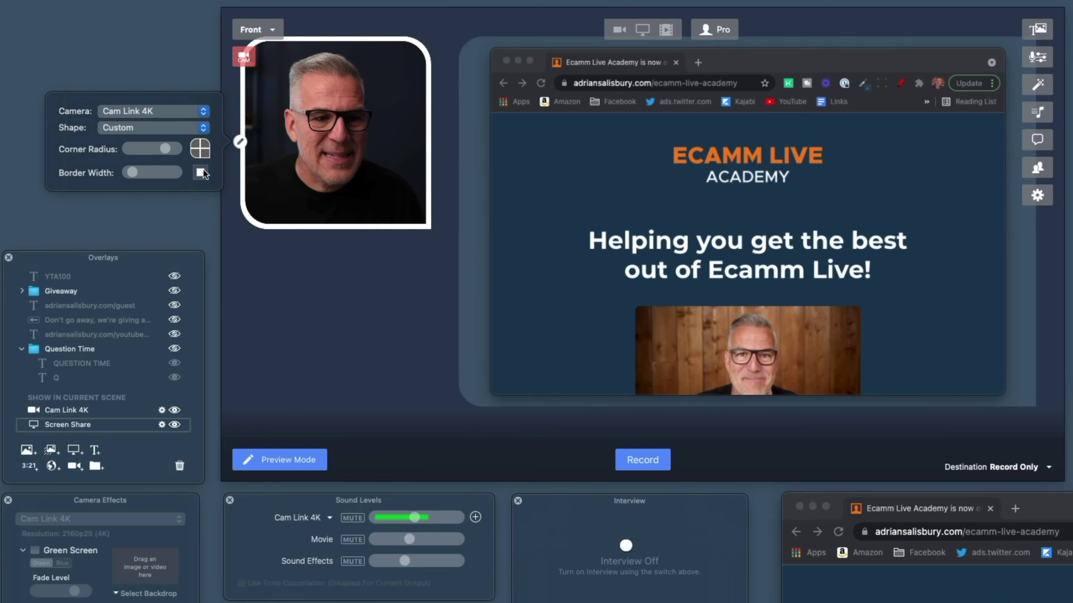
Add a narrow white border to the screen share overlay, rounding its right corners and squaring its top-left corner
mouse_move(529, 251)
click(458, 230)
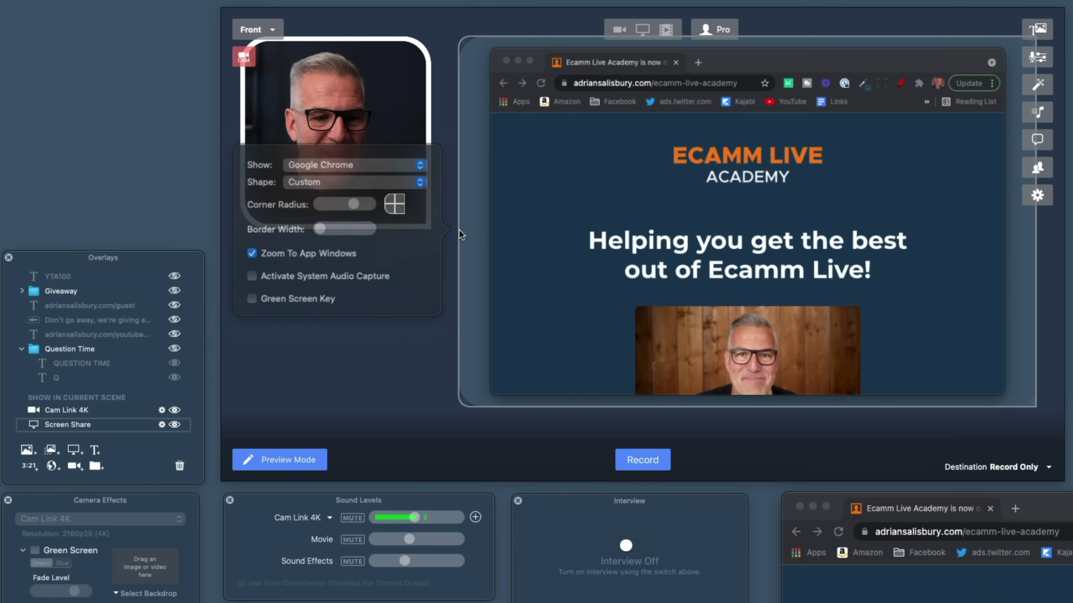
click(330, 230)
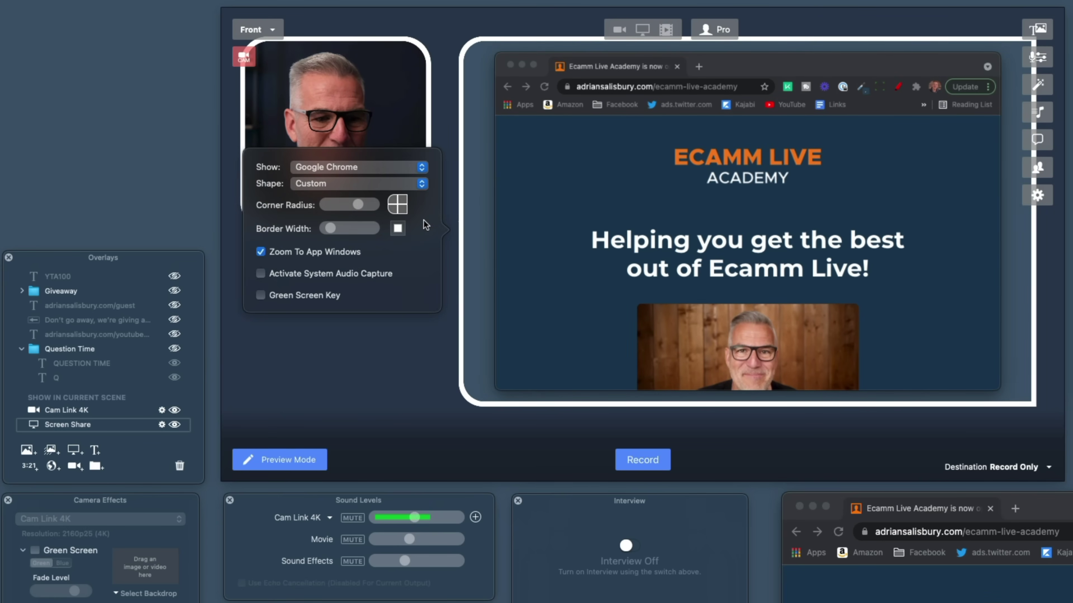
click(412, 193)
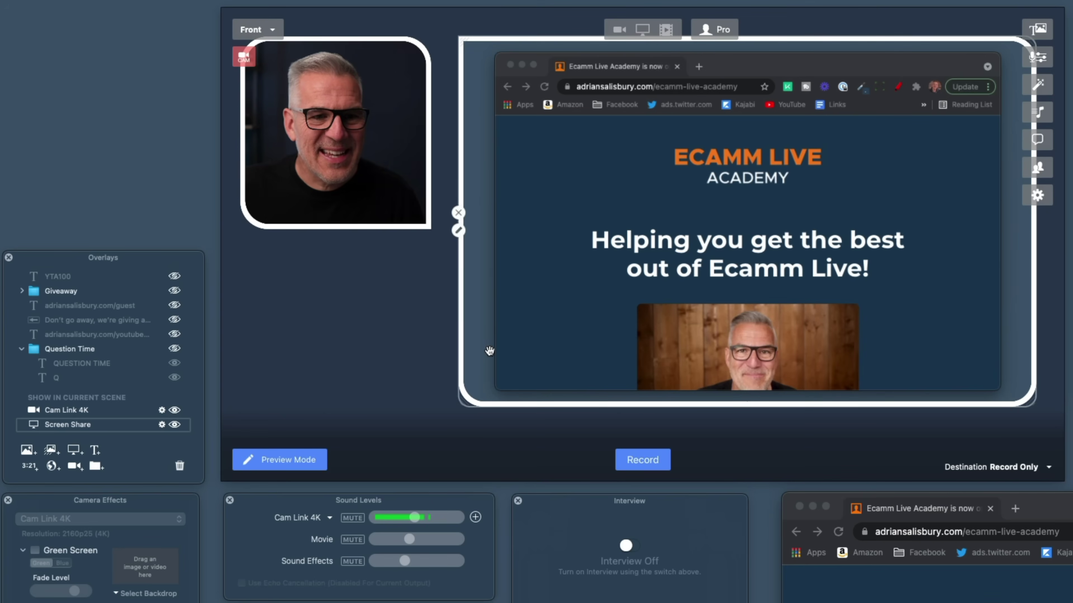
Leave only the left corners of the camera overlay rounded and change its border colour to orange
click(239, 140)
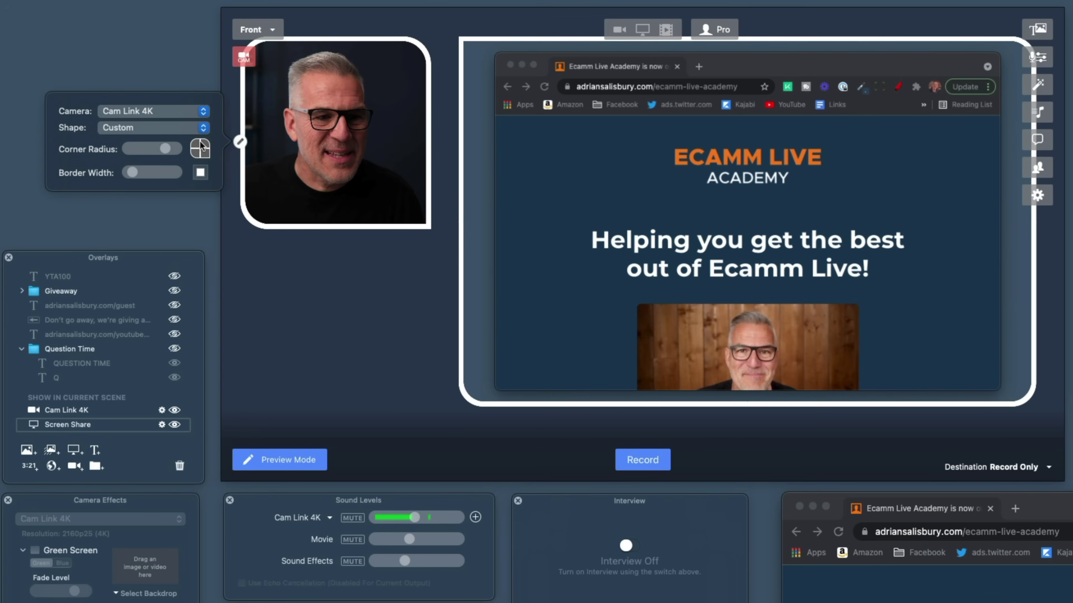
click(361, 332)
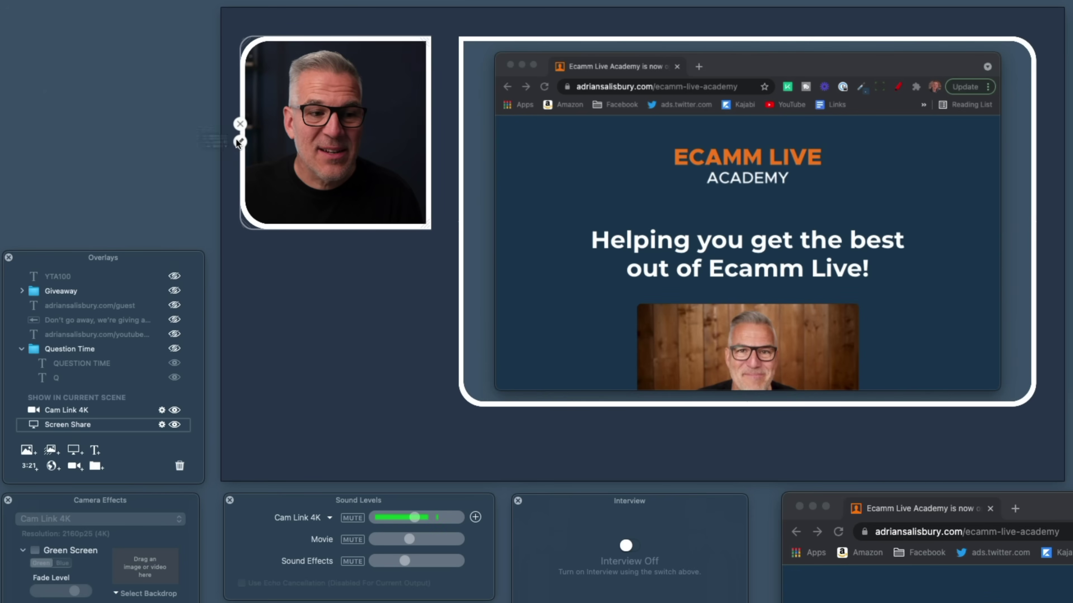
click(236, 140)
click(199, 173)
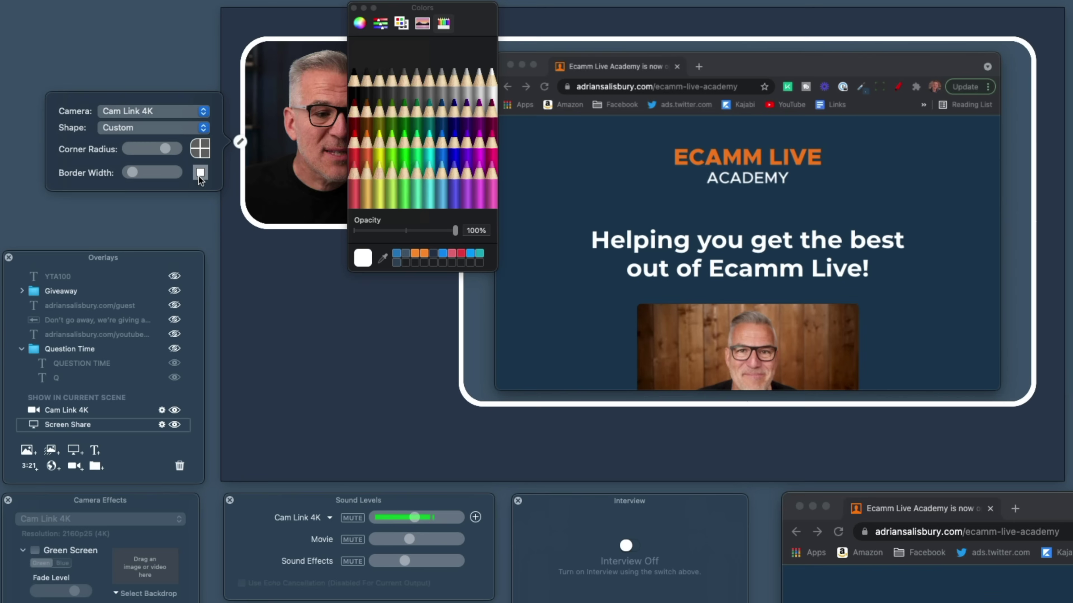
click(415, 253)
click(354, 7)
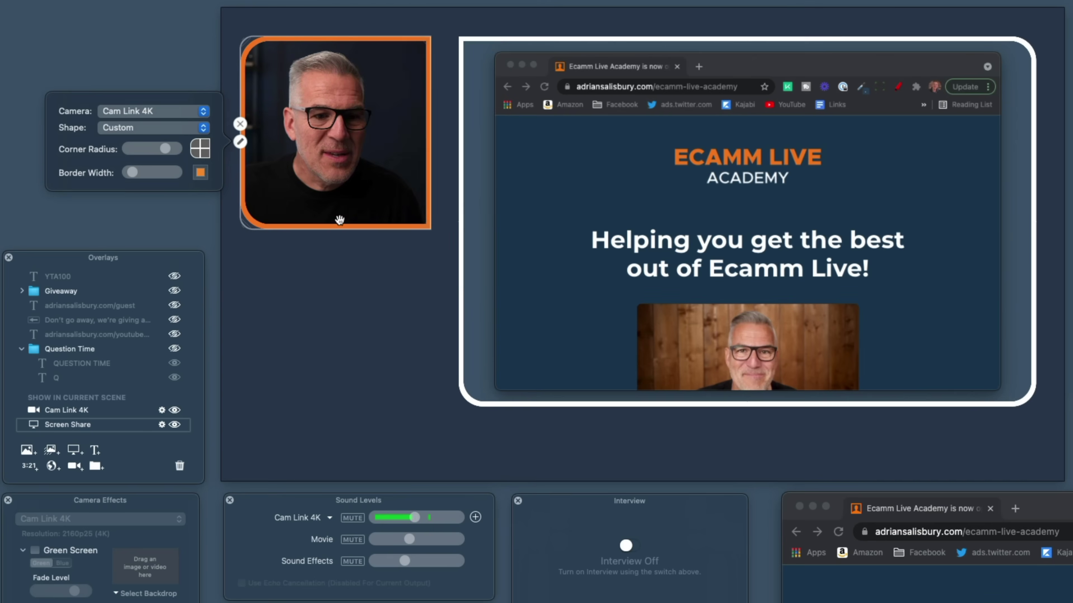
Change the screen share overlay's border colour to the same orange swatch
click(458, 229)
click(398, 229)
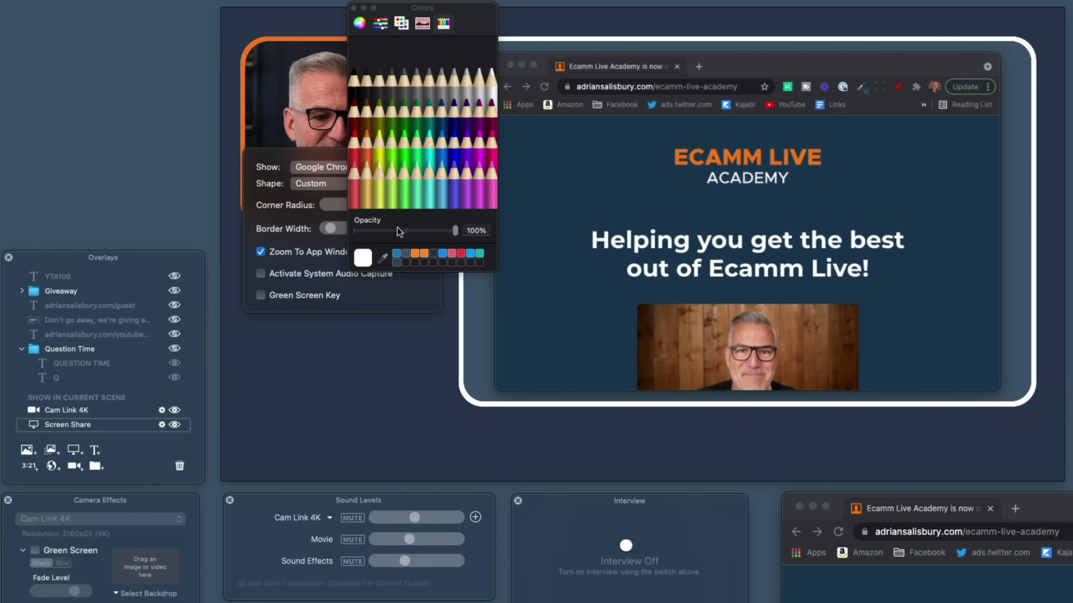
click(415, 253)
click(567, 432)
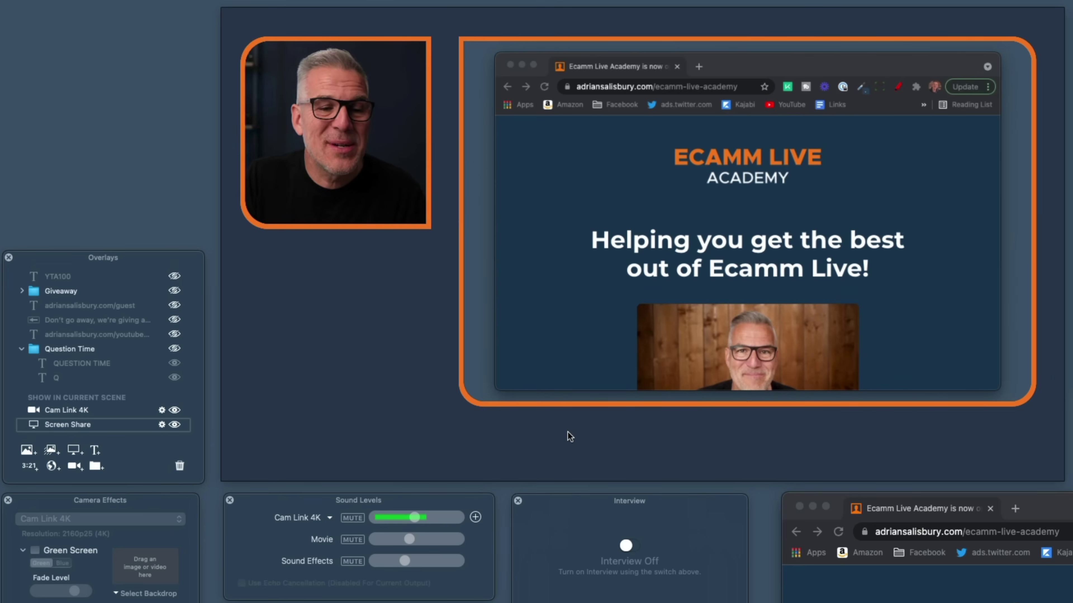
Stretch the camera overlay to match the screen share overlay's height, and square off the screen share's bottom-left corner
mouse_move(395, 241)
drag(428, 225, 439, 399)
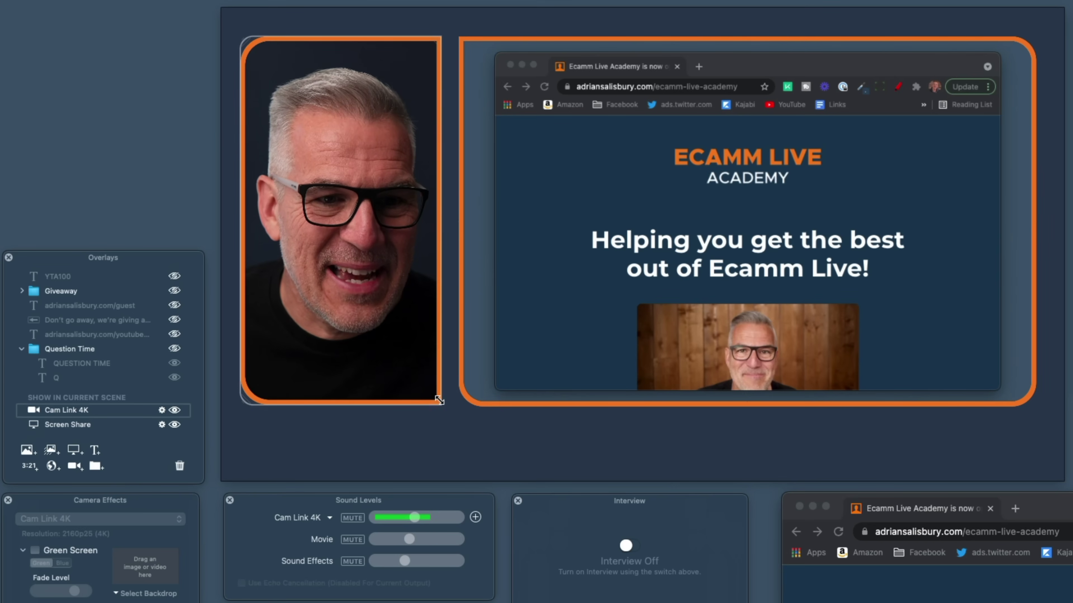
mouse_move(490, 382)
click(458, 230)
click(485, 434)
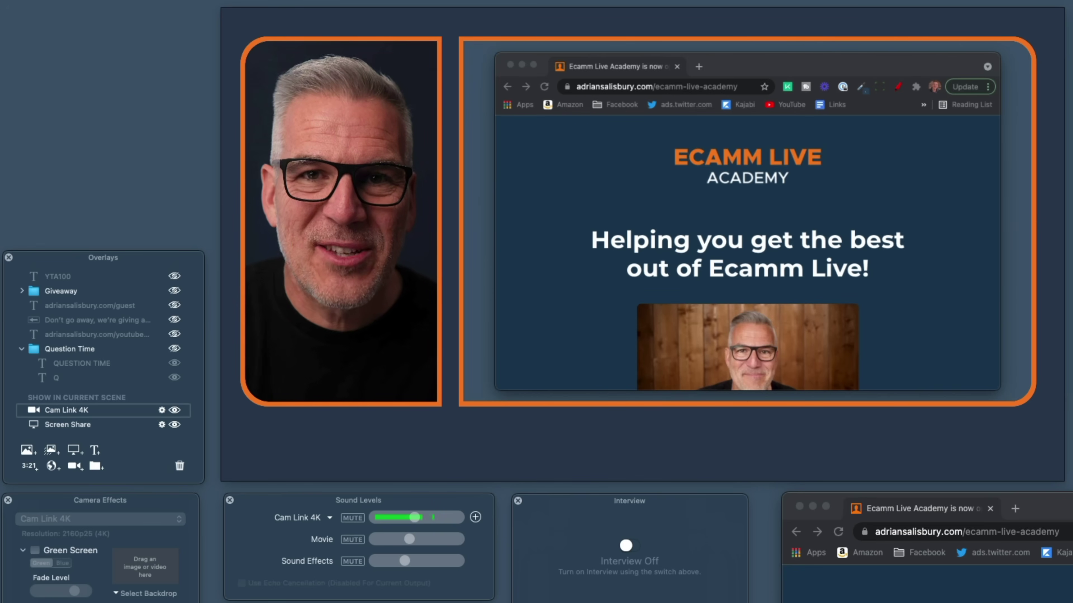
Crop the screen share overlay to the web page content, cutting off the browser toolbar and the surrounding desktop edges
click(968, 323)
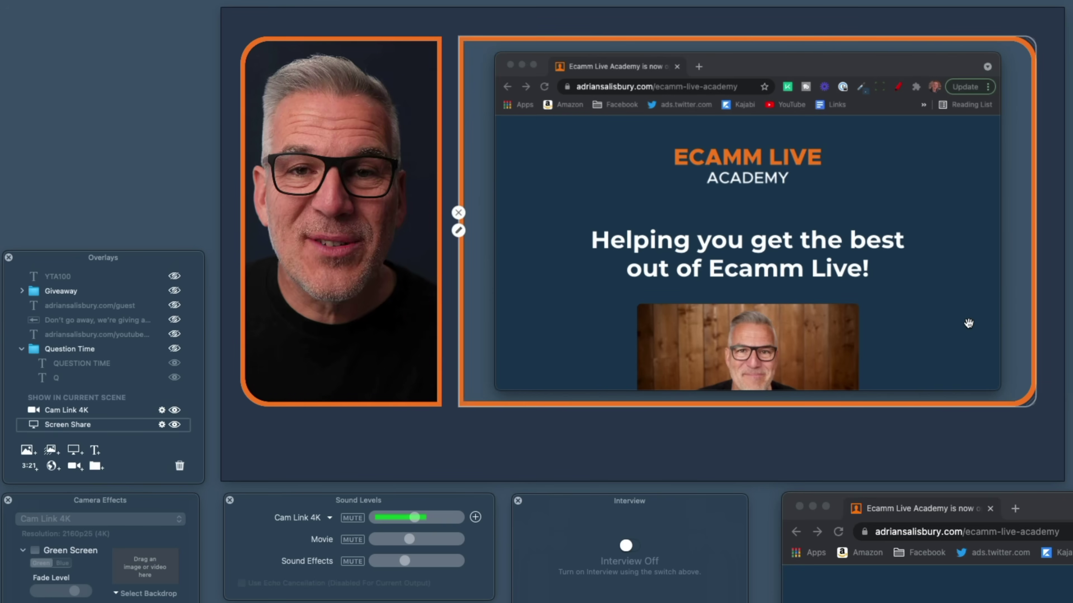
click(458, 231)
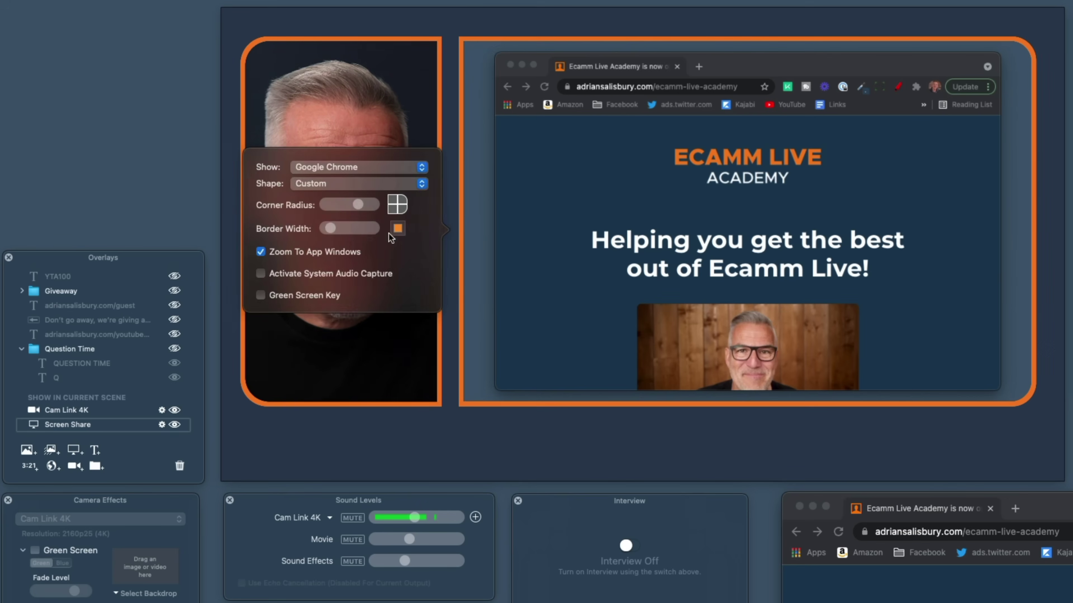
click(480, 232)
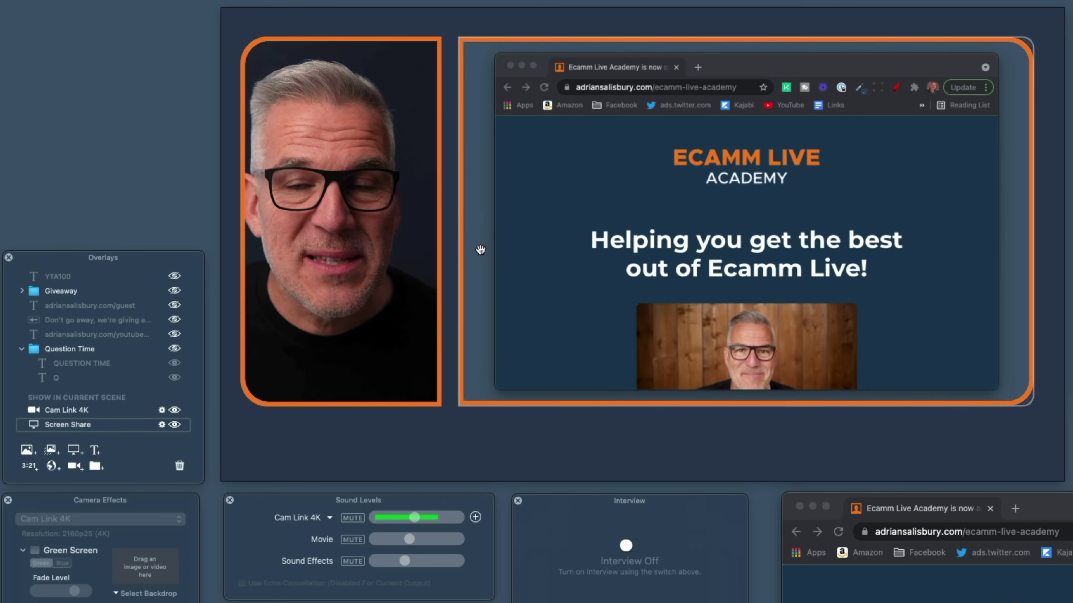
mouse_move(456, 262)
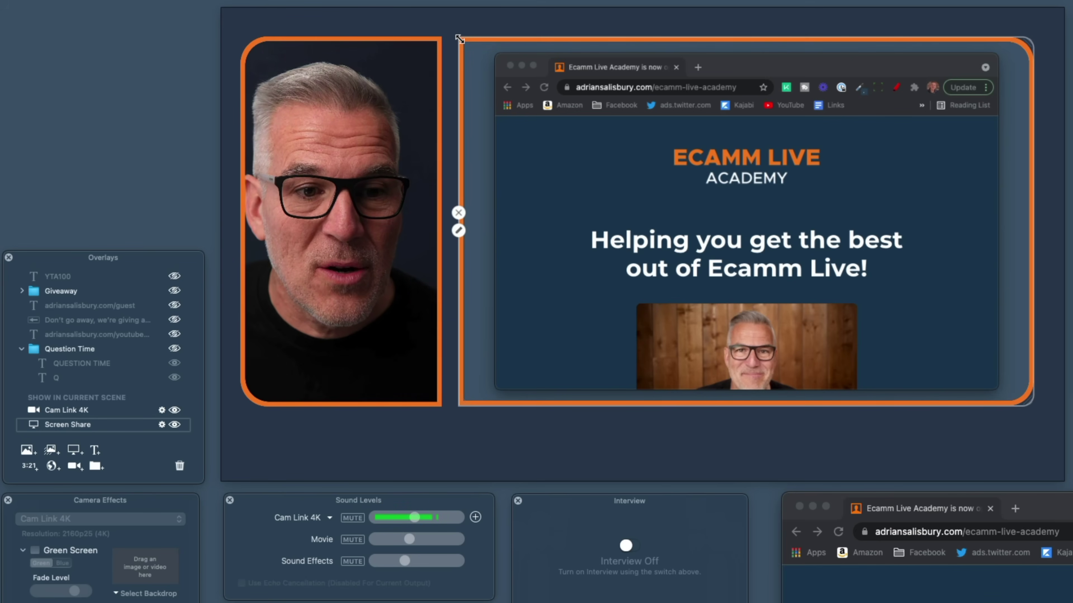
drag(459, 39, 494, 113)
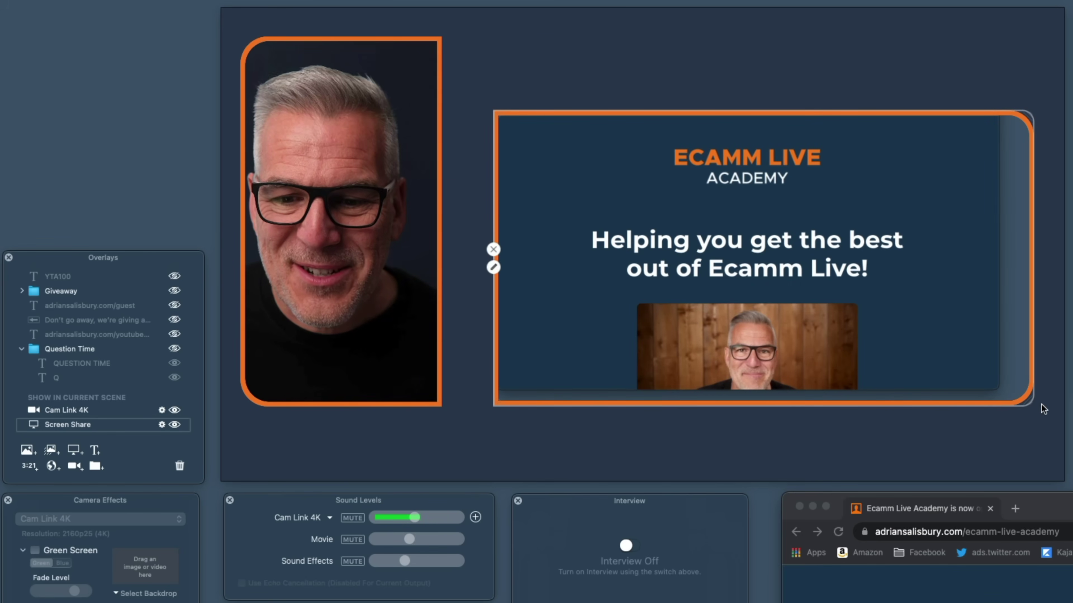
drag(1032, 404, 999, 389)
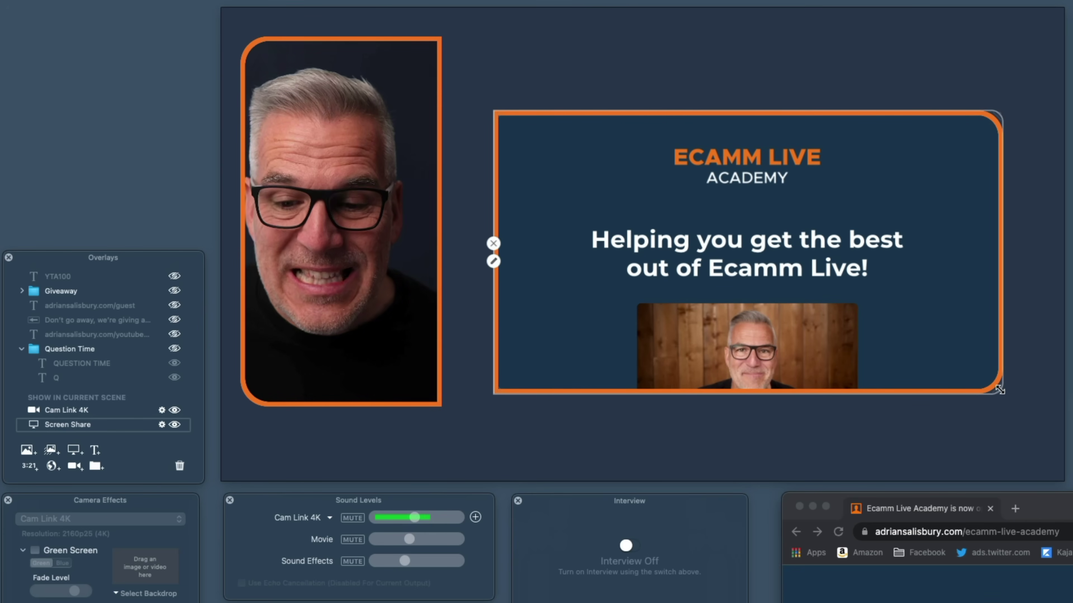
Enlarge the screen share overlay and place it beside the camera overlay, matching the camera overlay's height with a small gap between them
drag(495, 113, 458, 43)
mouse_move(999, 388)
mouse_down()
mouse_move(1031, 393)
mouse_move(990, 387)
mouse_up()
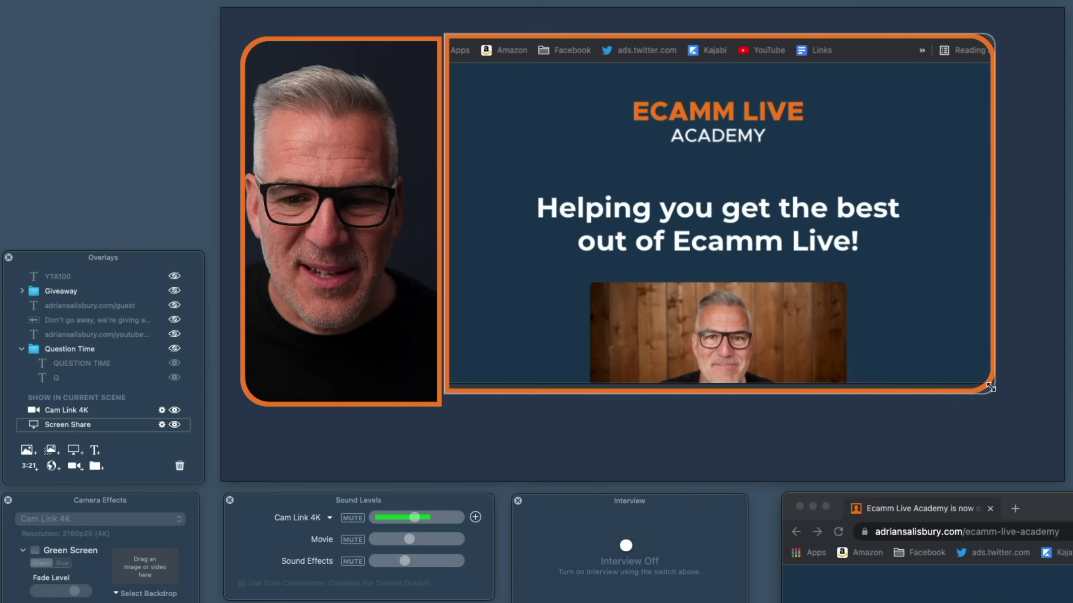
drag(937, 322, 951, 329)
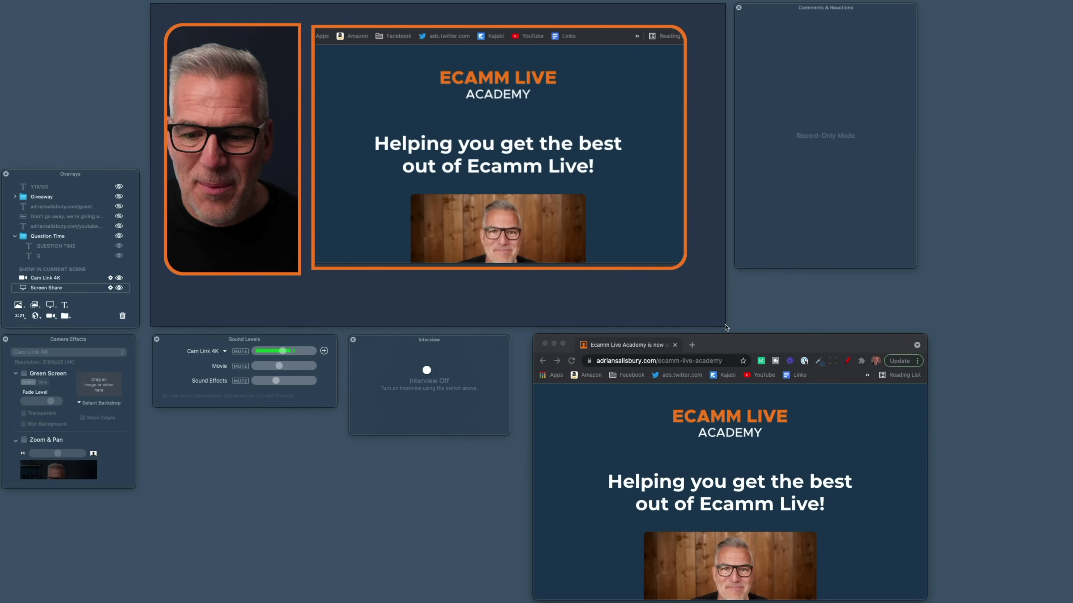
drag(683, 266, 691, 273)
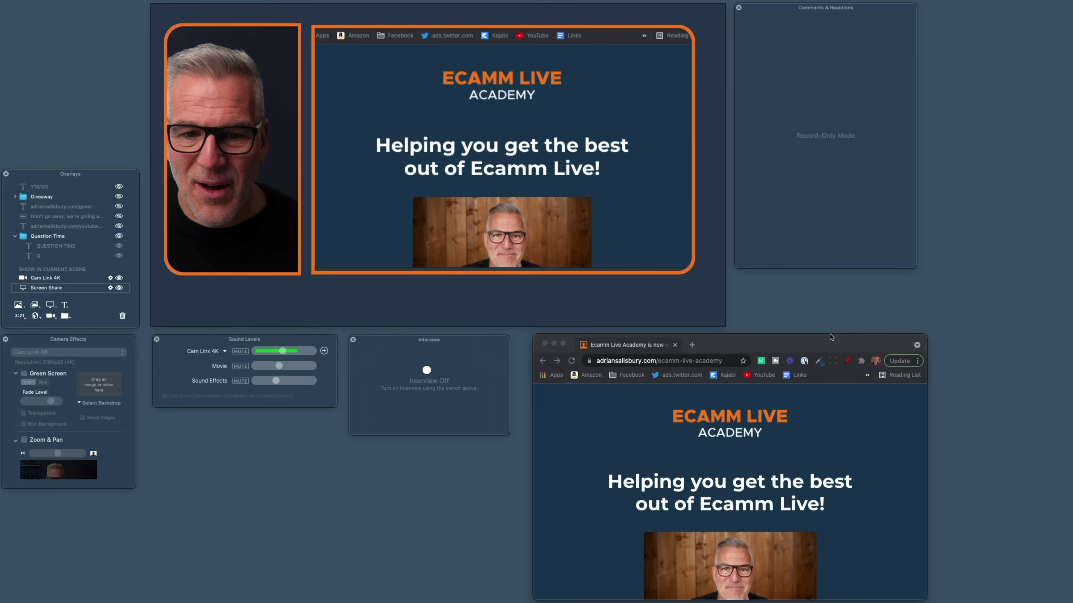
Lower the top edge of the Chrome window and crop the browser toolbar off the top of the screen share overlay
drag(830, 335, 829, 352)
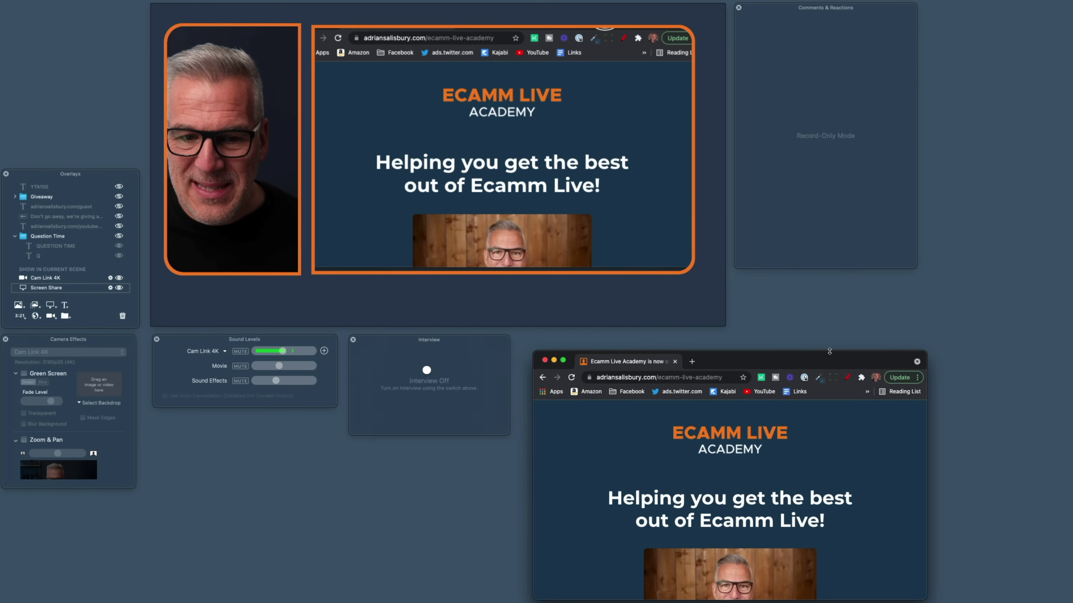
click(685, 28)
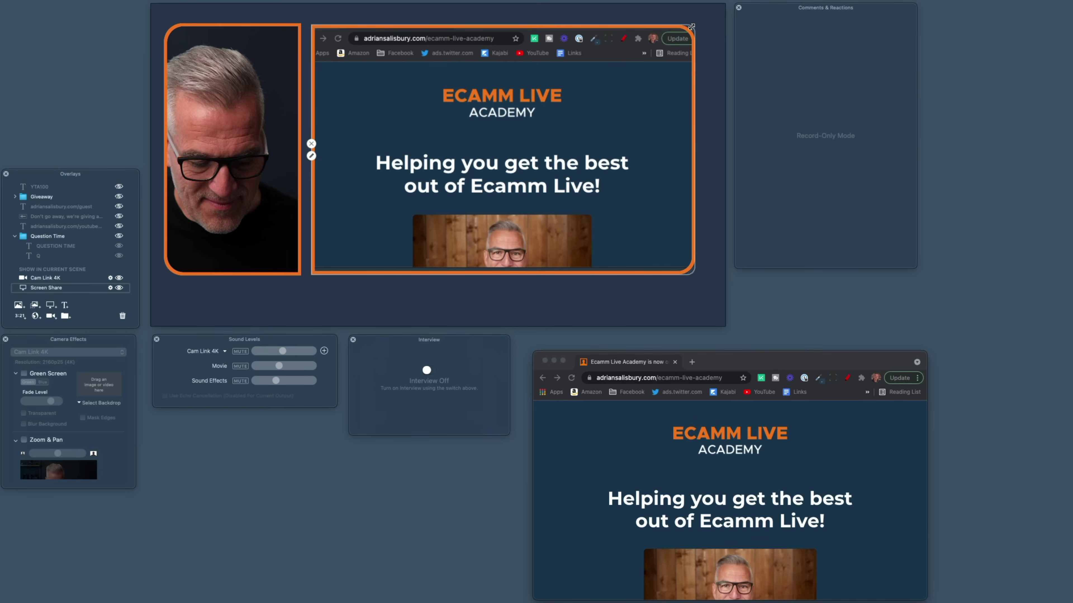
drag(610, 27, 611, 60)
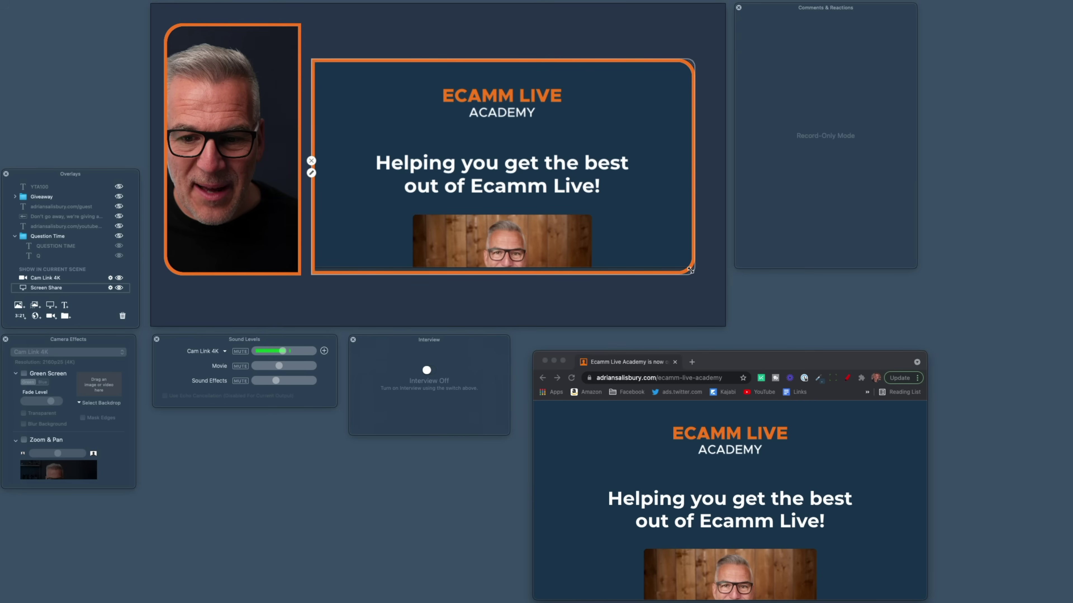
Scale the screen share overlay level with the camera overlay, and resize the Chrome window so its page fills the cropped area
drag(690, 270, 713, 269)
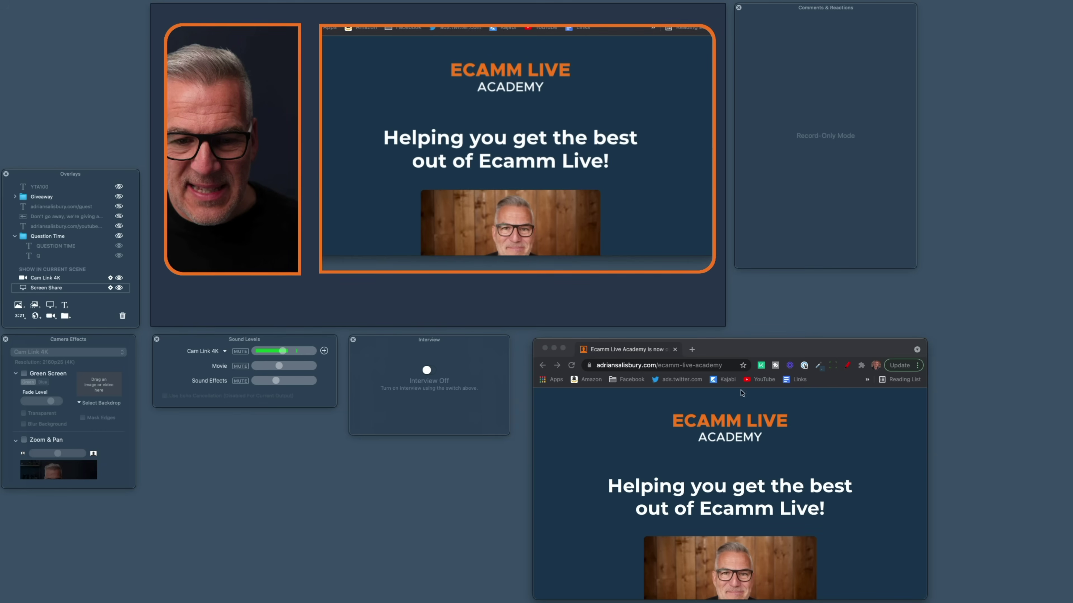
click(827, 351)
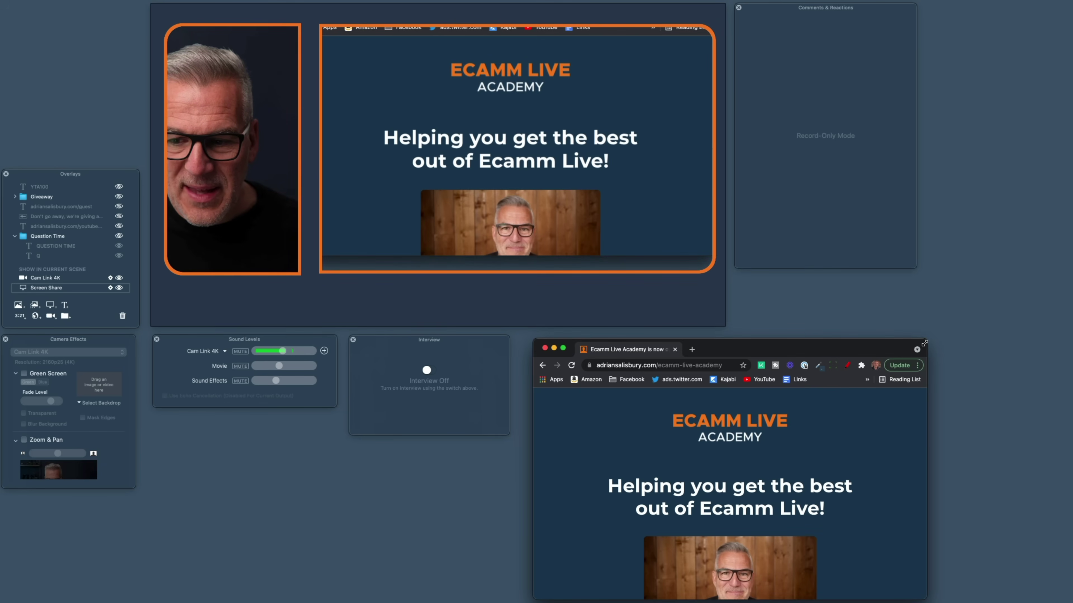
mouse_move(924, 340)
mouse_down()
mouse_move(926, 329)
mouse_move(918, 344)
mouse_move(905, 334)
mouse_up()
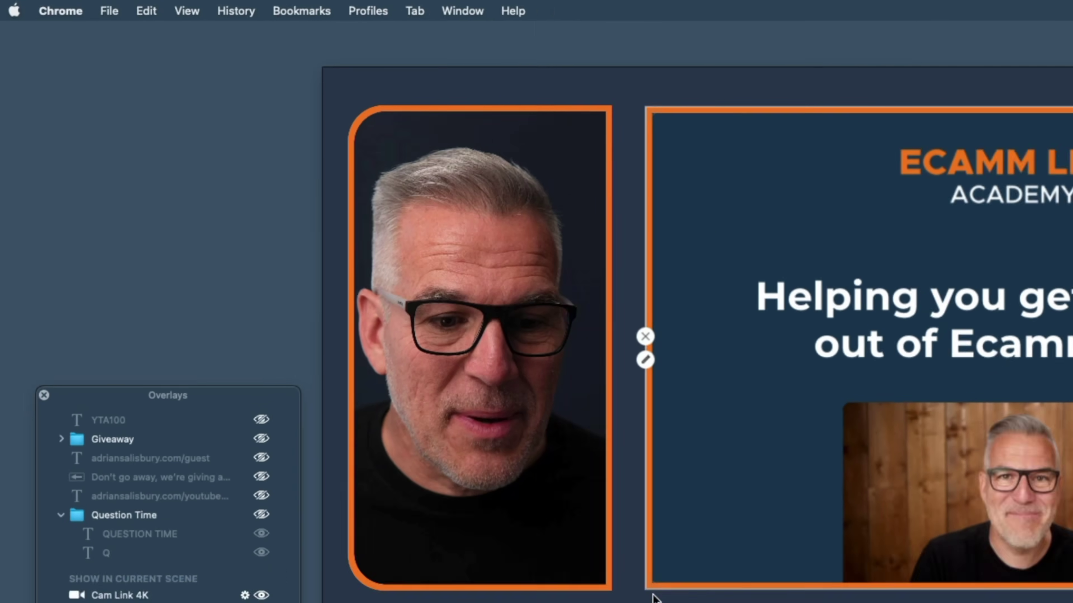
Test the live screen share by hiding and restoring Chrome and scrolling its page down and back up
key(super+h)
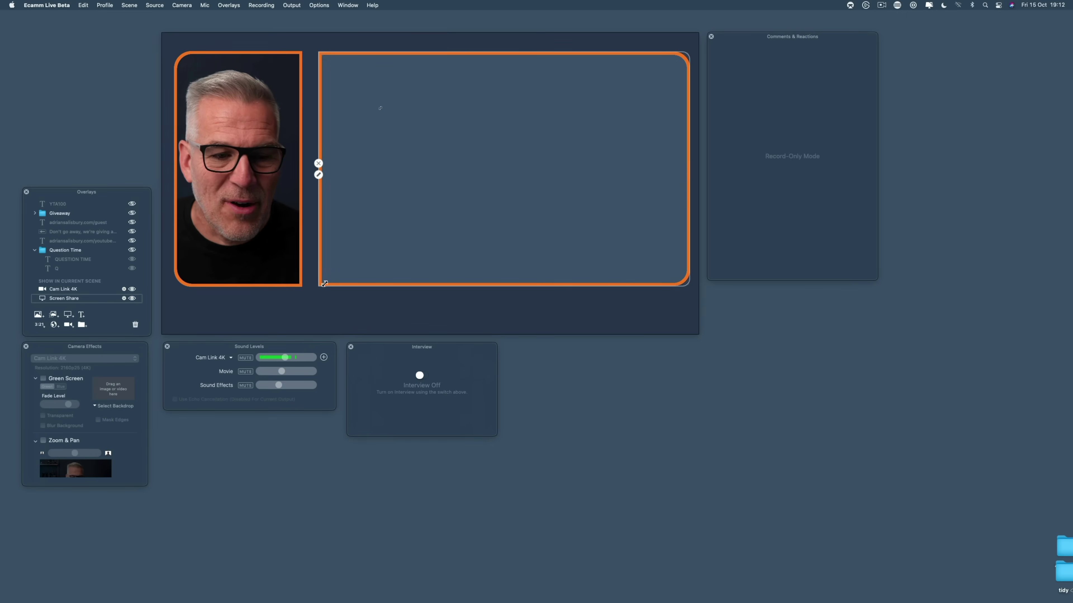
click(195, 587)
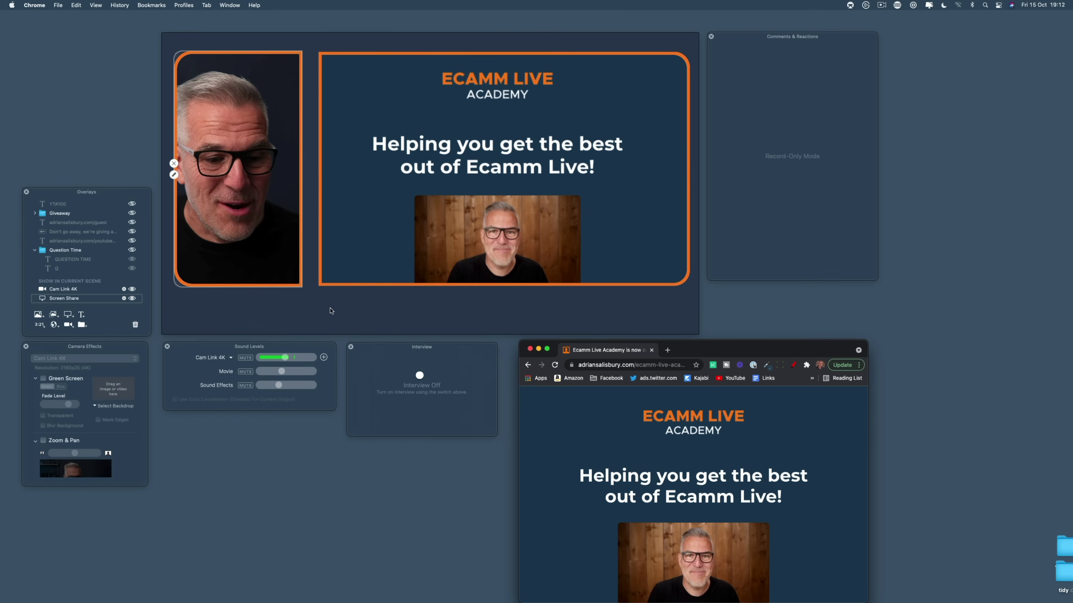
click(340, 303)
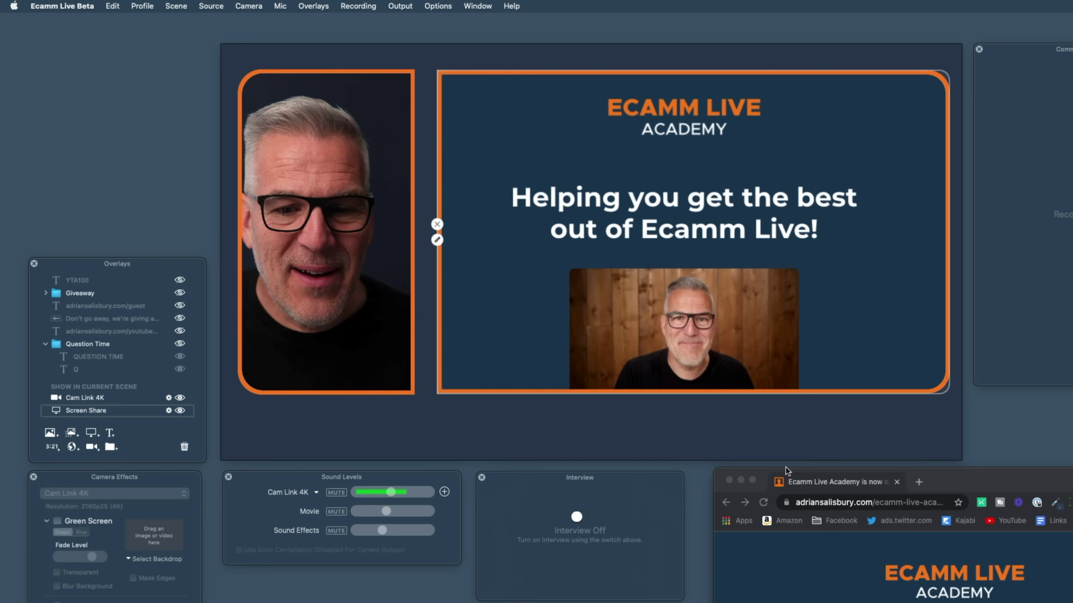
scroll(628, 214, down, 10)
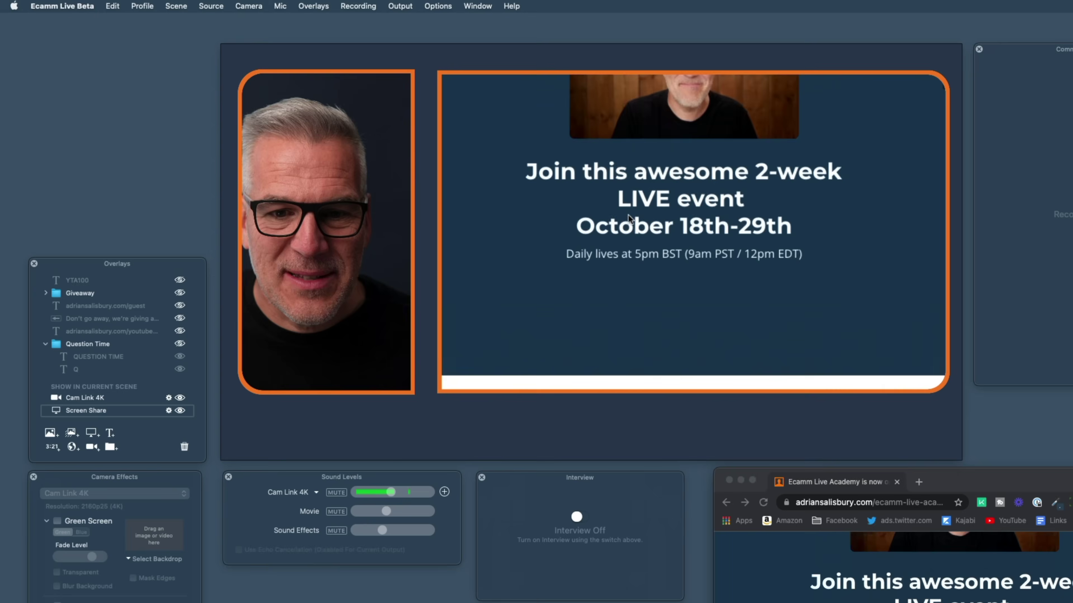
scroll(628, 215, up, 10)
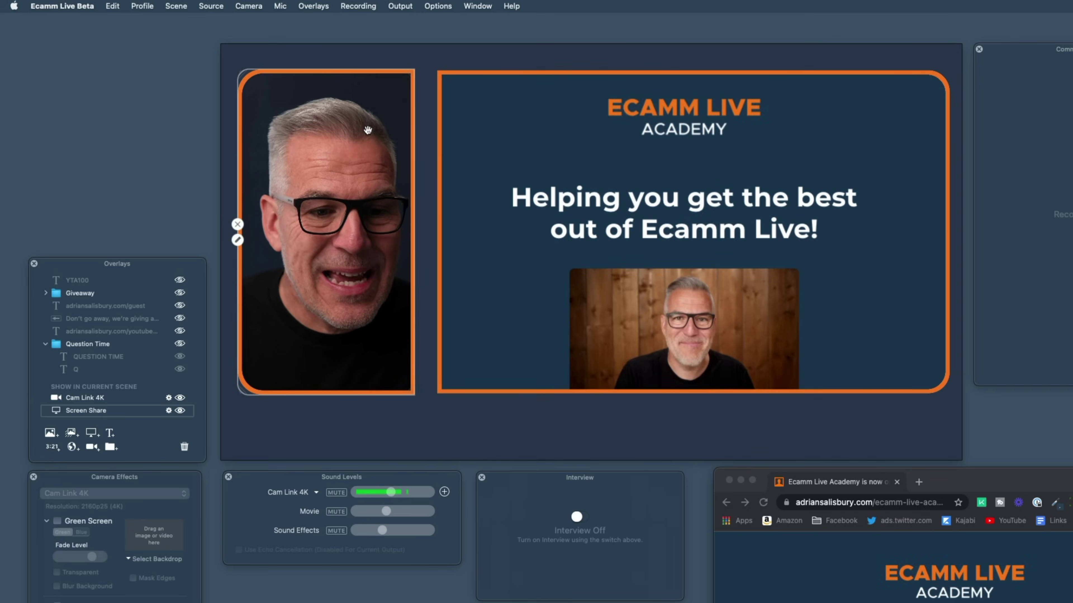
Shrink the camera overlay to a nearly square shape and arrange it overlapping the top-left corner of the screen share overlay
drag(409, 393, 401, 214)
drag(359, 183, 434, 152)
drag(476, 268, 441, 293)
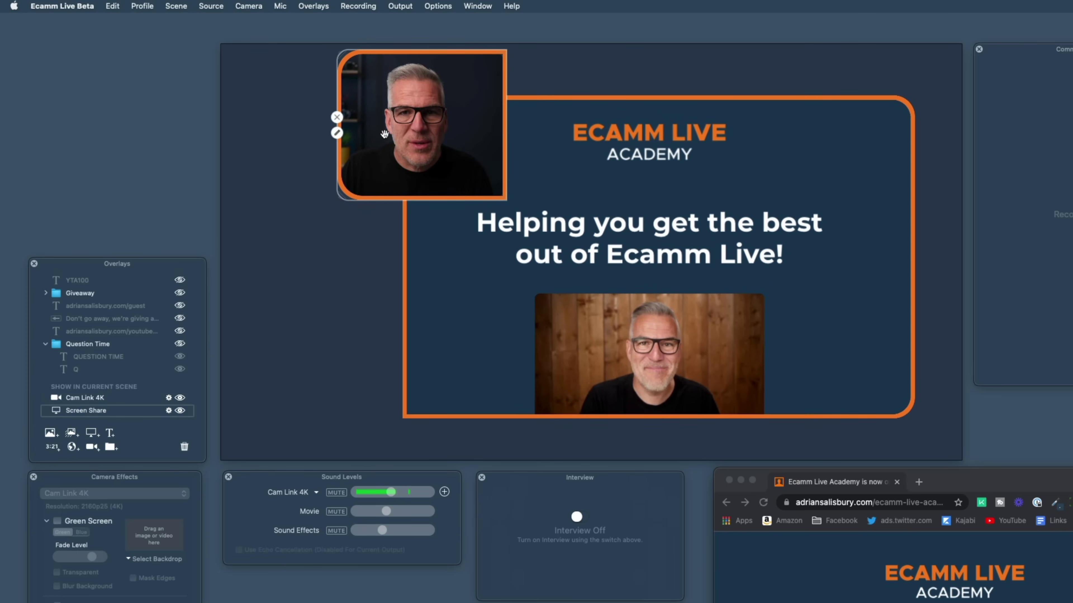
Send the camera overlay to the back, and send the screen share overlay to the back behind it
right_click(385, 134)
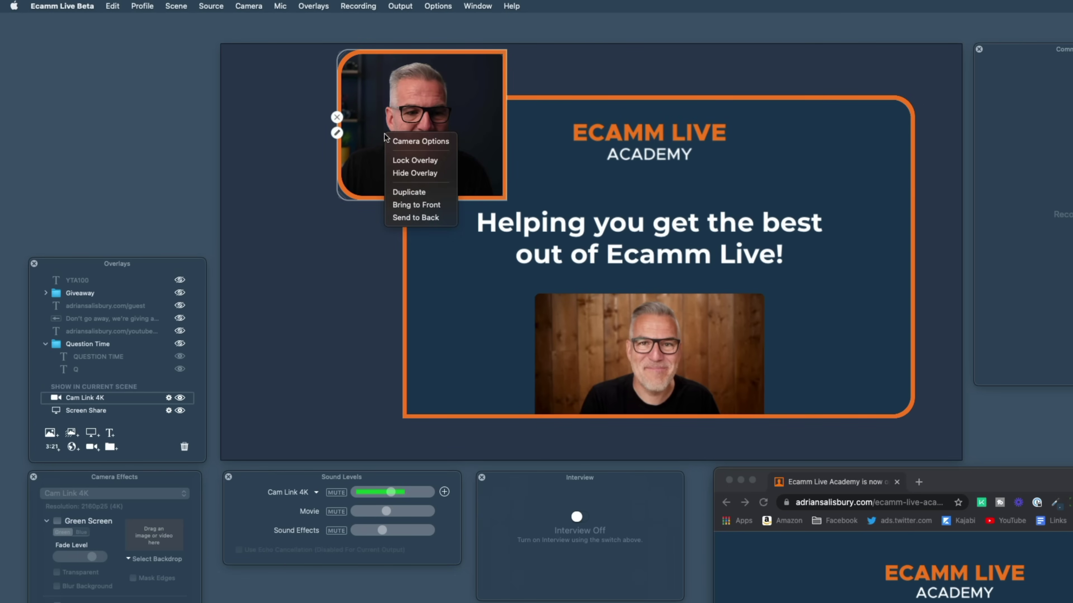
click(401, 216)
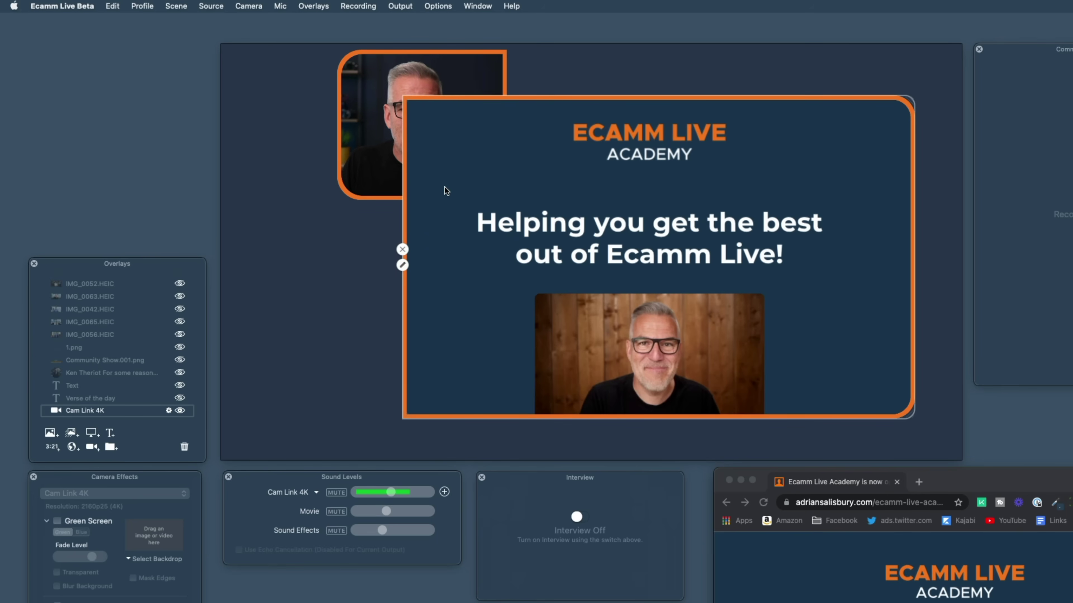
mouse_move(382, 133)
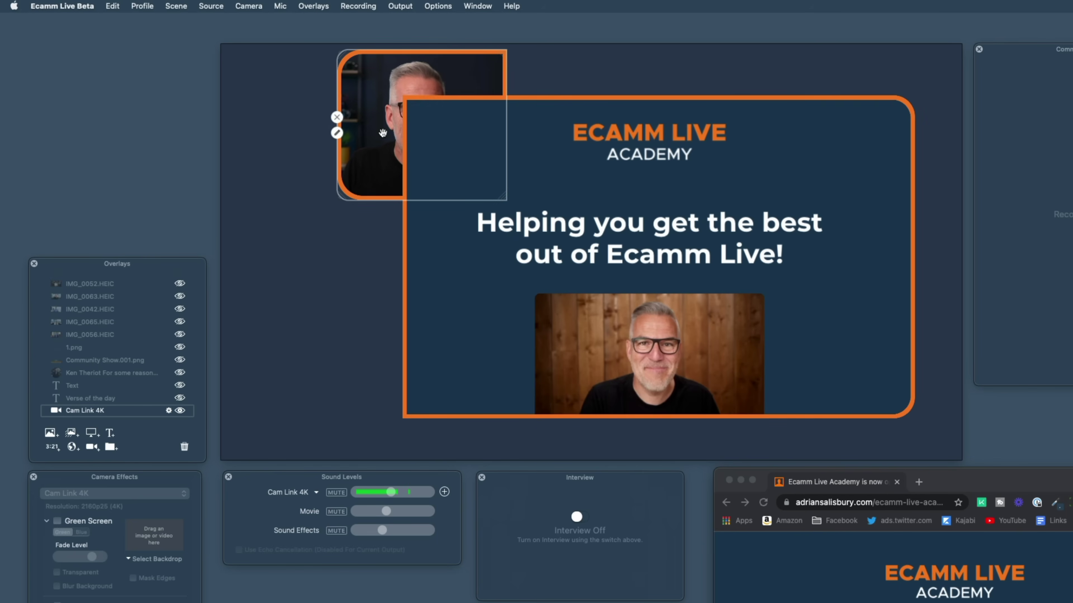
right_click(439, 265)
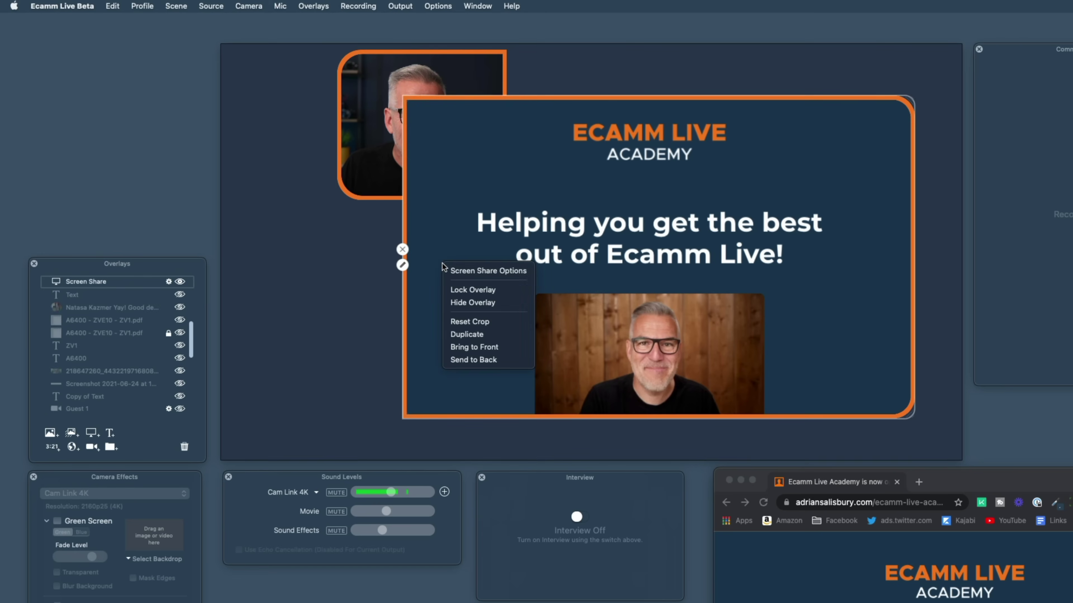
click(467, 359)
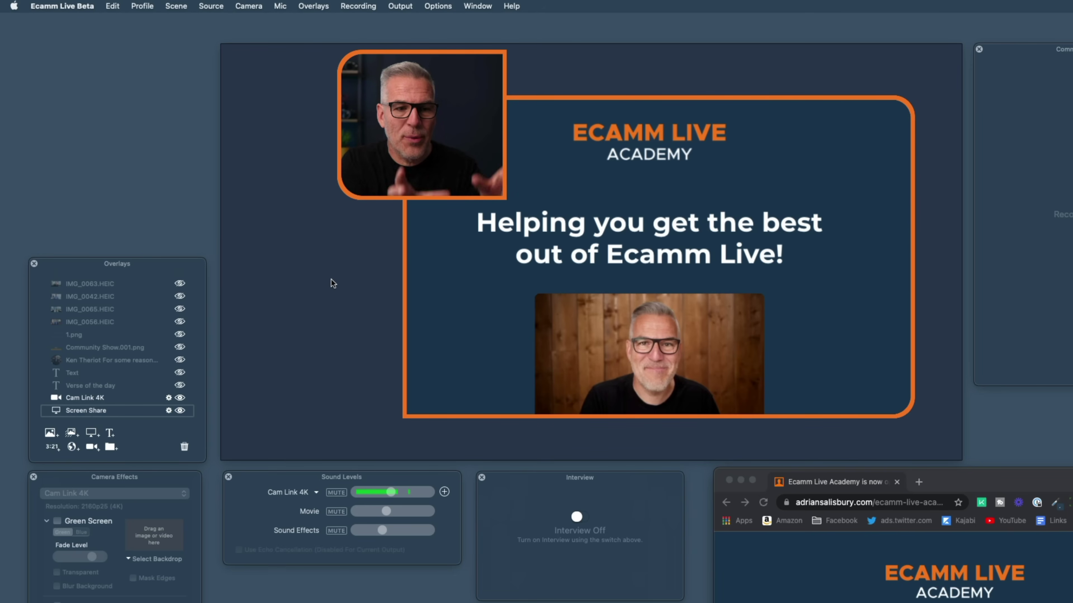
Round all four corners of both the camera overlay and the screen share overlay
mouse_move(470, 126)
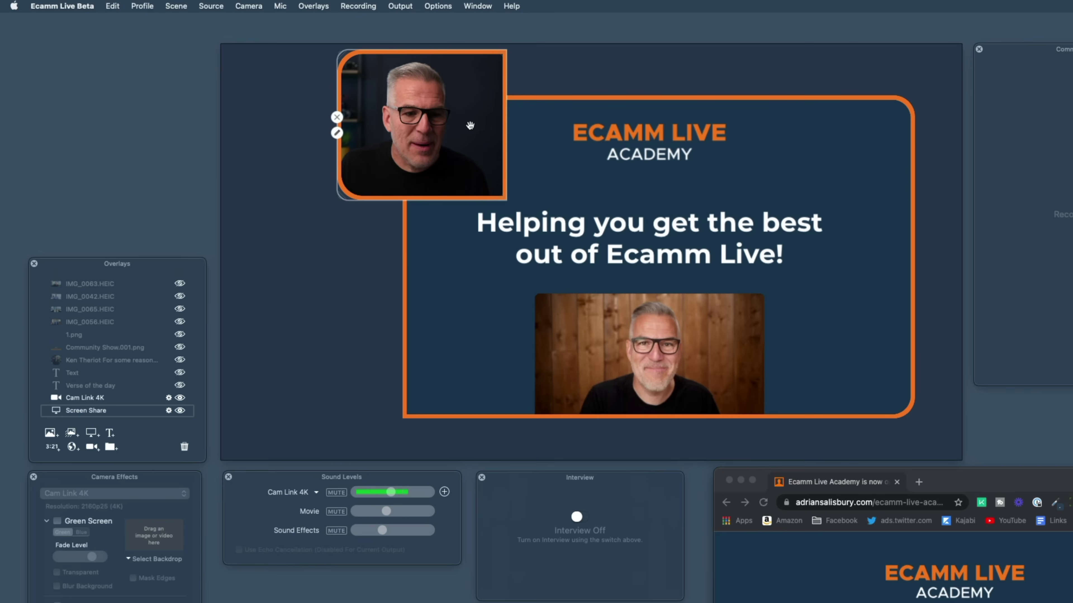
click(336, 133)
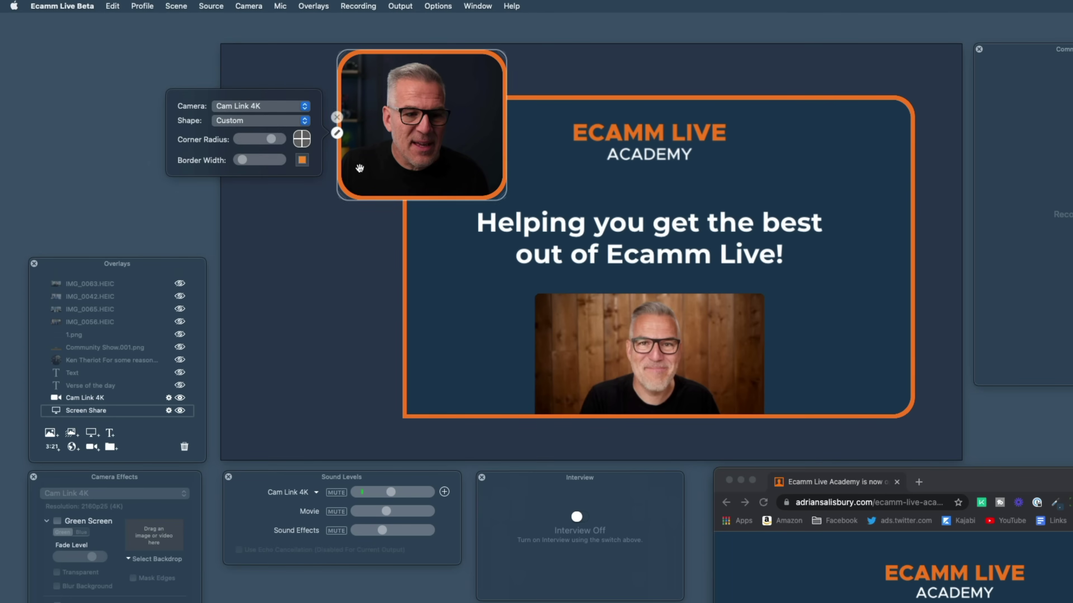
mouse_move(442, 303)
click(402, 265)
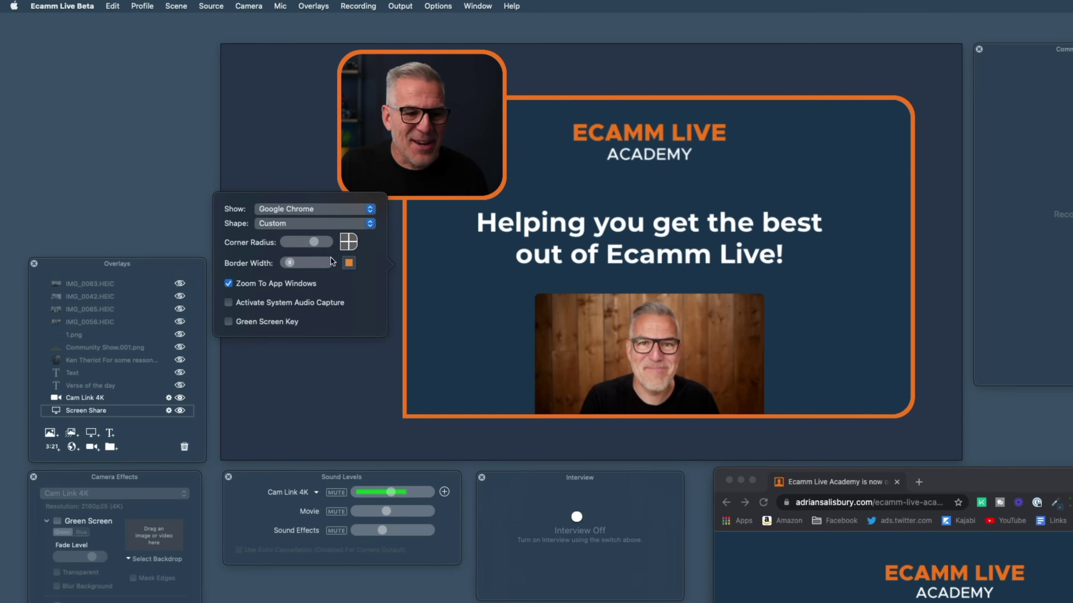
Move the camera overlay and the screen share overlay towards the left side of the scene, keeping them overlapped
click(467, 151)
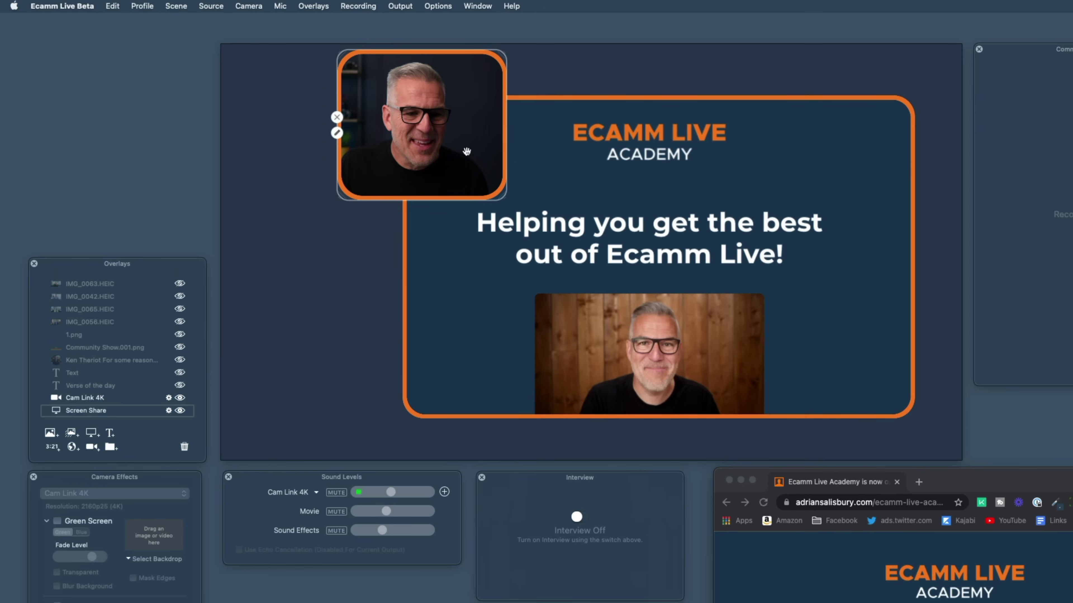
drag(463, 160, 387, 163)
drag(480, 280, 382, 274)
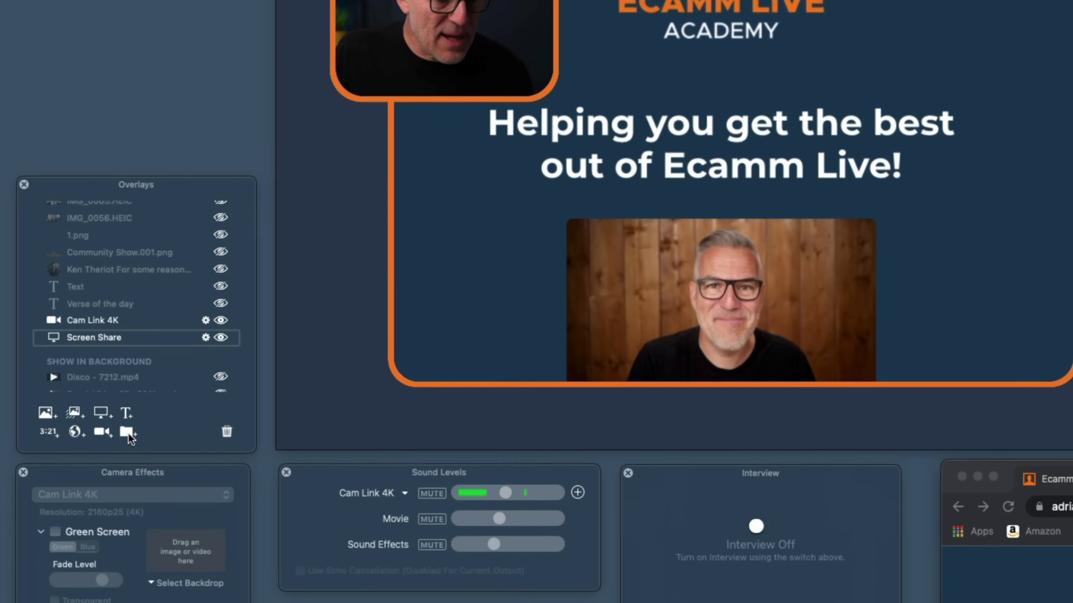
Create a new overlay group and name it "screenshare"
click(111, 446)
key(Return)
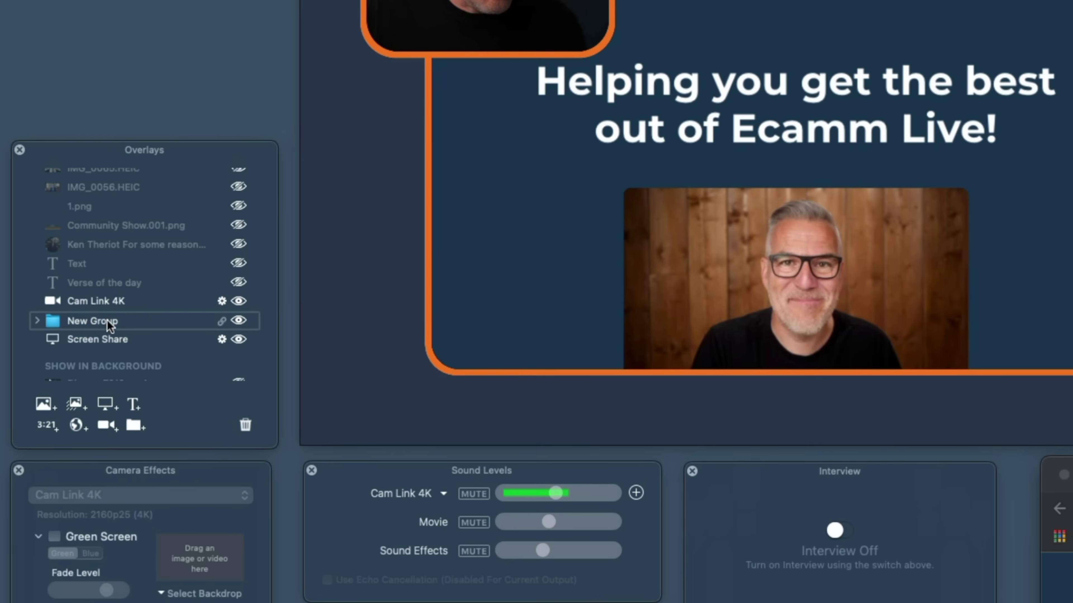
double_click(93, 321)
text(screenshare)
key(Return)
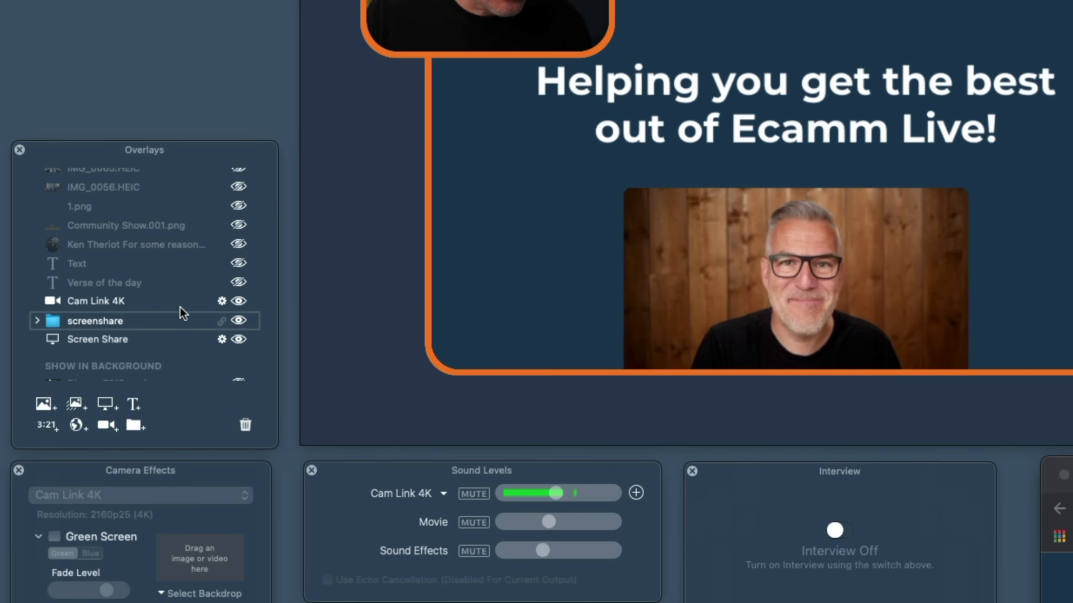
Put the Cam Link 4K and Screen Share overlays into the screenshare group, and toggle the group's visibility off and on
scroll(181, 313, down, 3)
drag(85, 229, 90, 277)
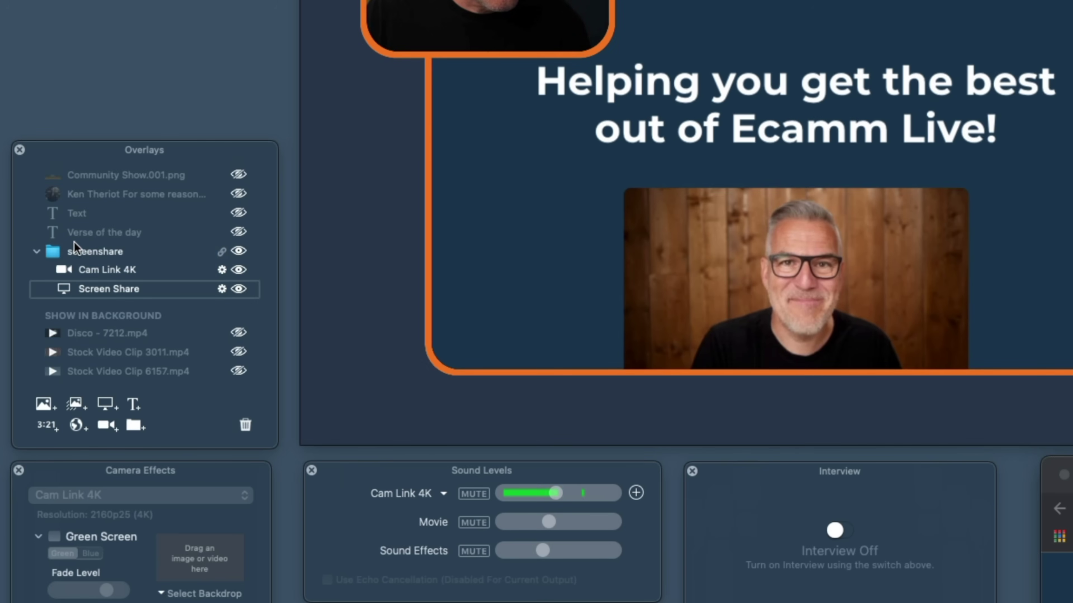
click(36, 251)
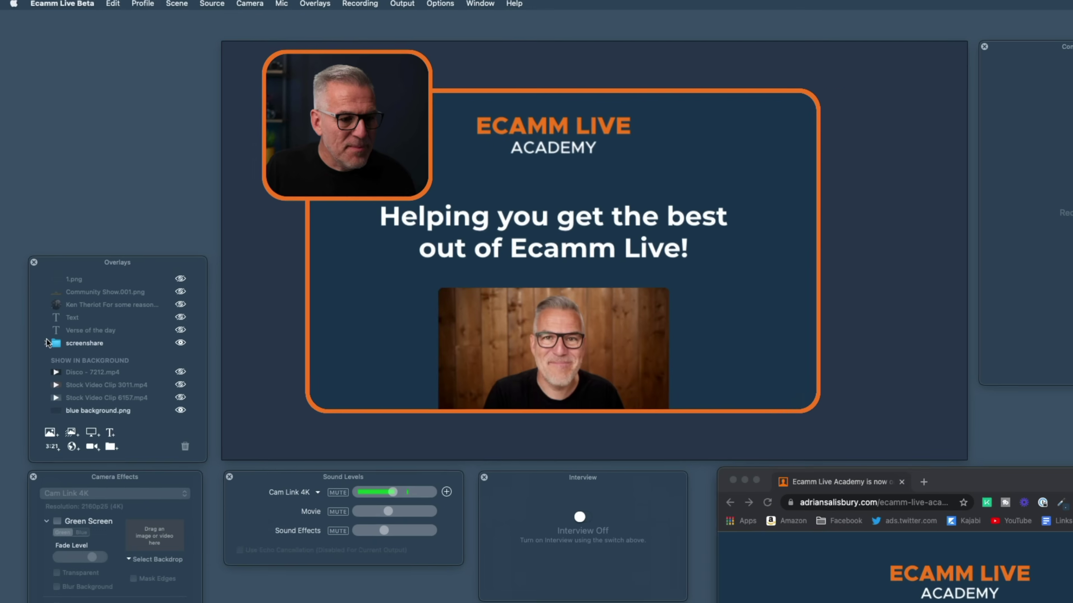
click(46, 343)
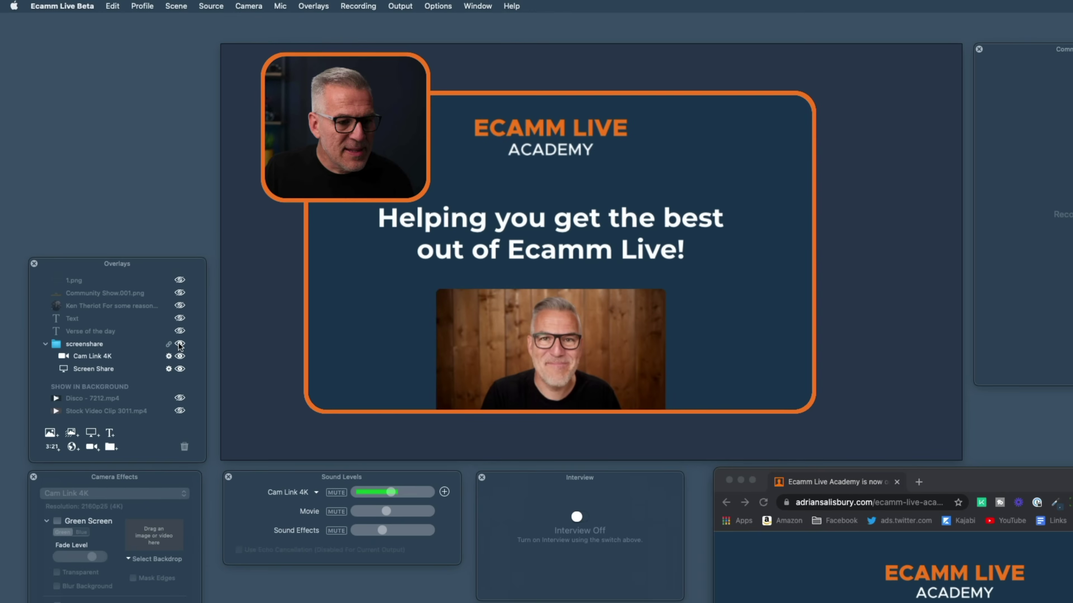
click(180, 343)
click(180, 344)
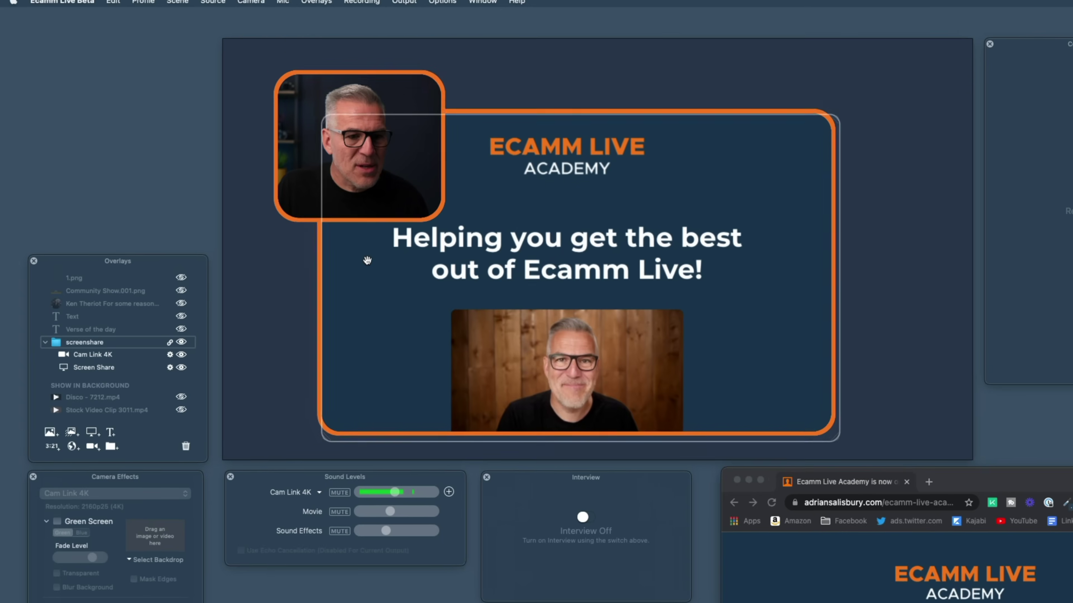
Link the screenshare group to move both overlays together, and slightly enlarge the screen share and shift it right of the camera overlay
drag(477, 139, 528, 81)
drag(373, 217, 318, 231)
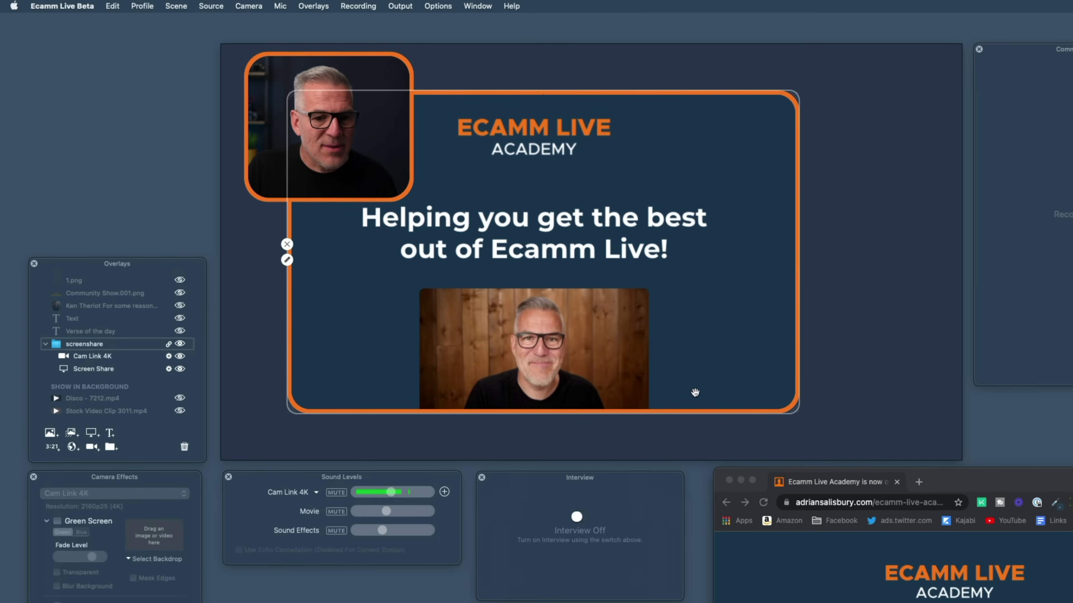
mouse_move(792, 411)
mouse_down()
mouse_move(739, 391)
mouse_move(838, 446)
mouse_move(804, 426)
mouse_up()
drag(525, 339, 594, 345)
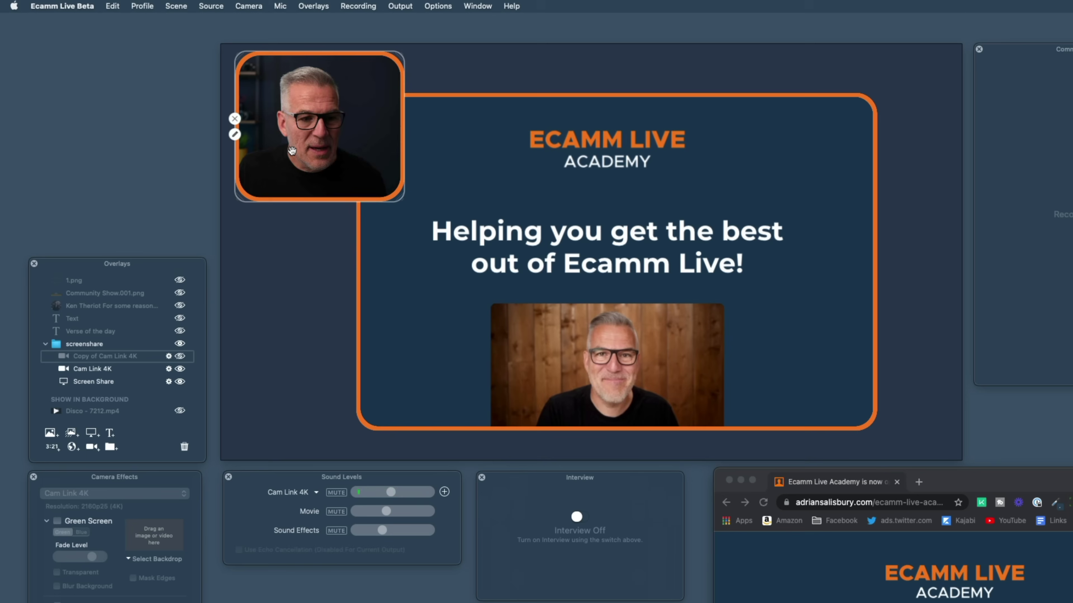
Duplicate the camera overlay twice, placing one copy below the original and the other beside that copy over the screen share
right_click(294, 153)
click(308, 223)
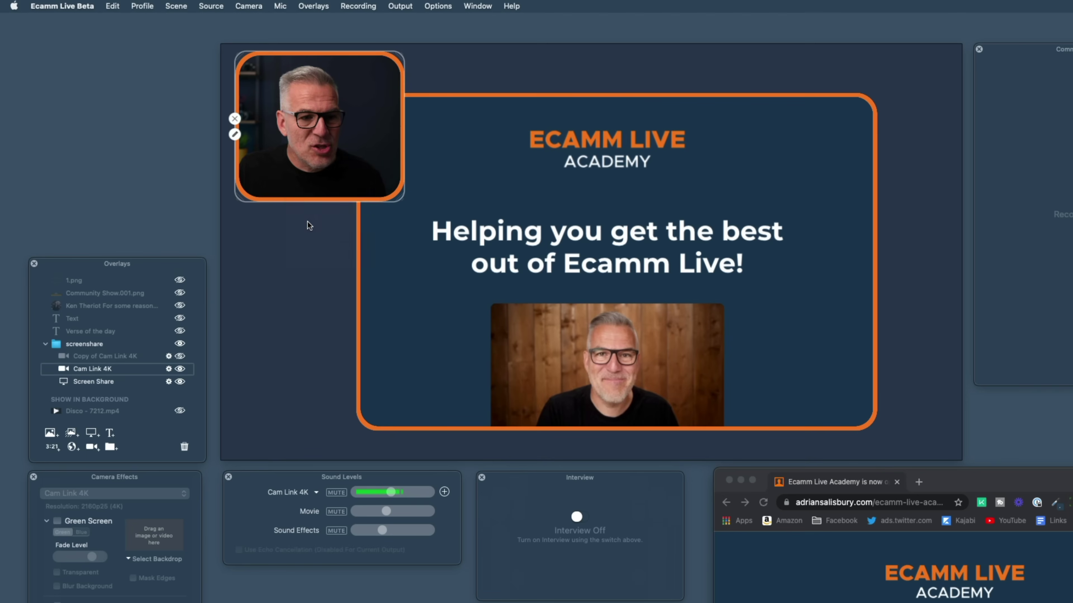
drag(306, 222, 484, 310)
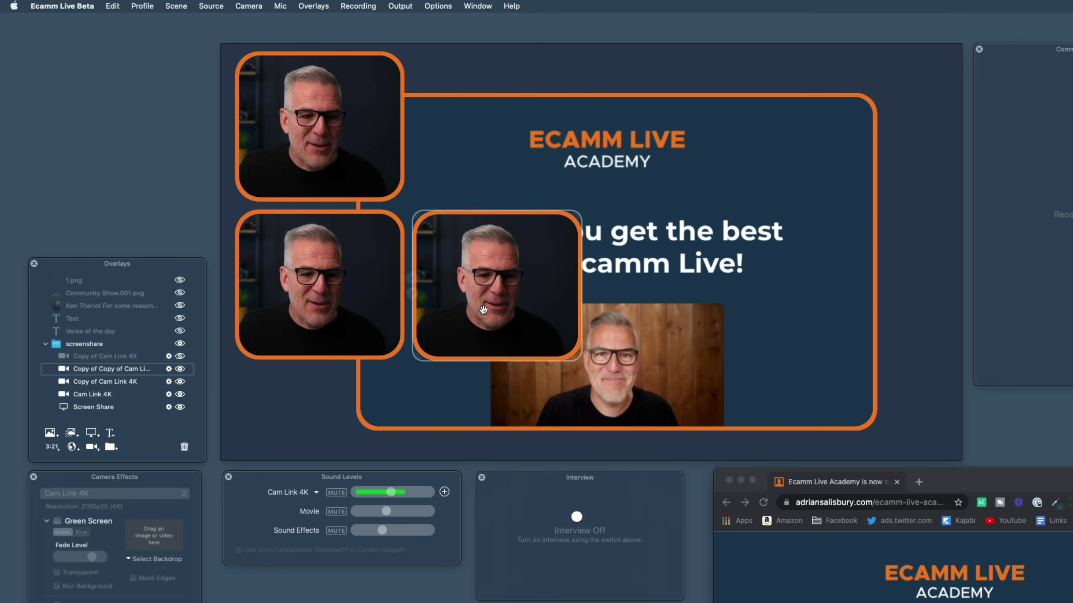
Hide the two camera copies, and duplicate the one over the screen share three times, shifting the newest copy to the right
click(412, 278)
click(235, 277)
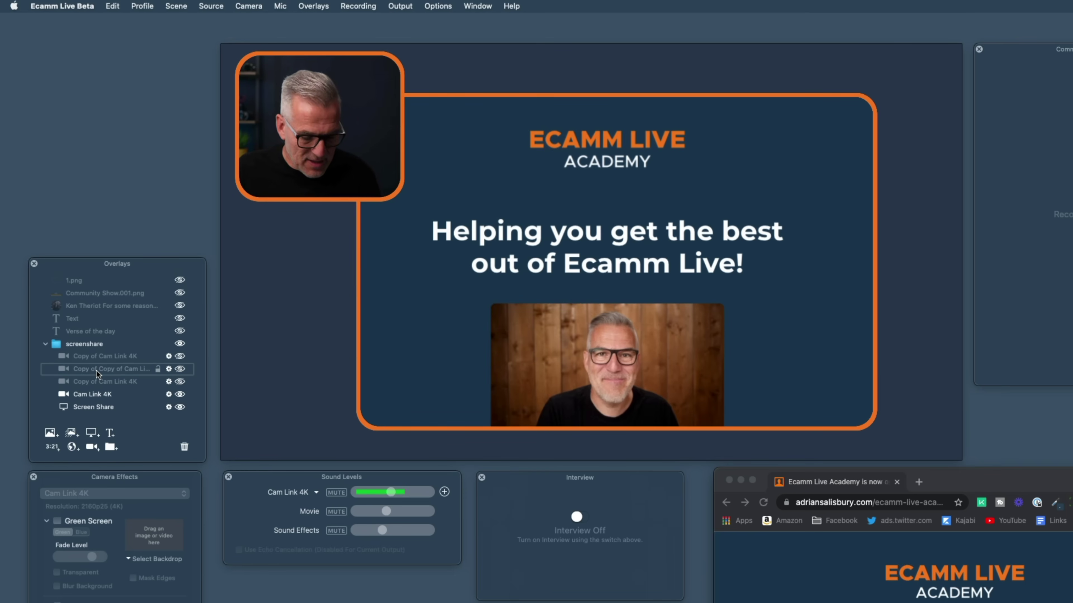
key(super+d)
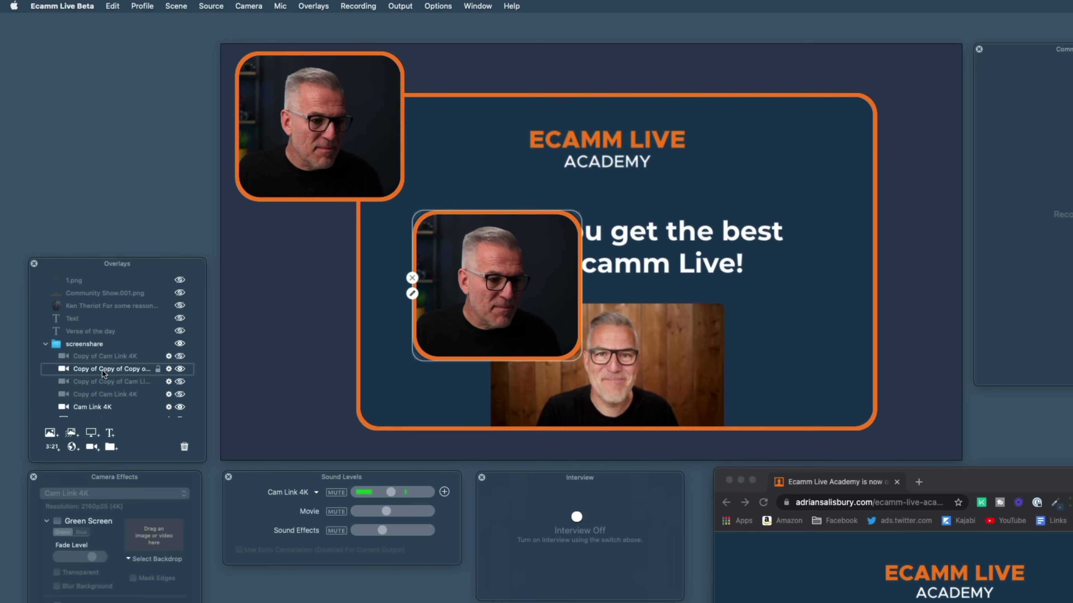
key(super+d)
key(super+d)
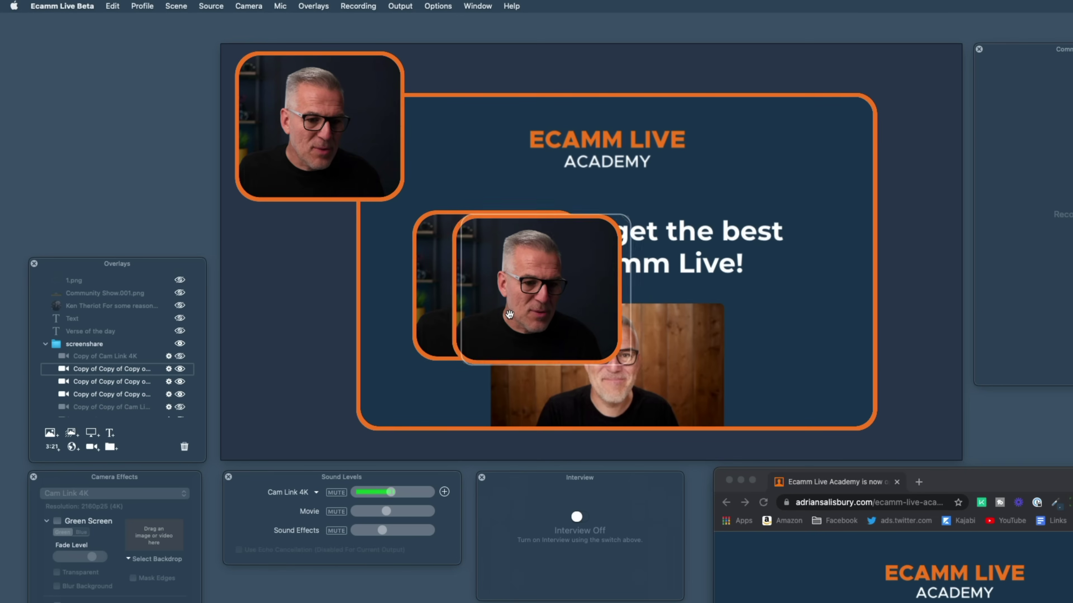
drag(509, 314, 510, 314)
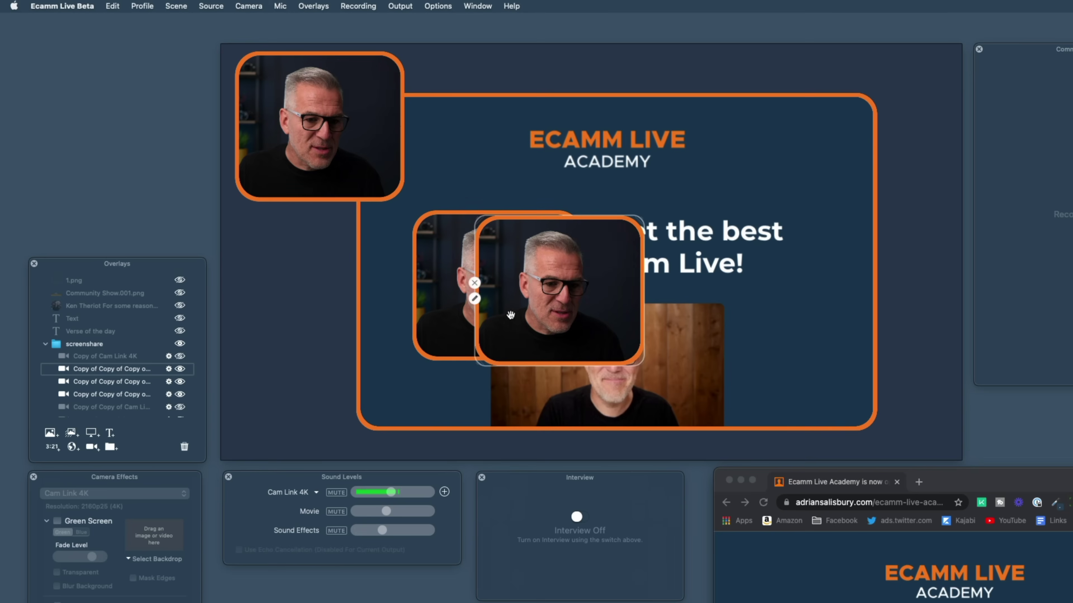
click(448, 322)
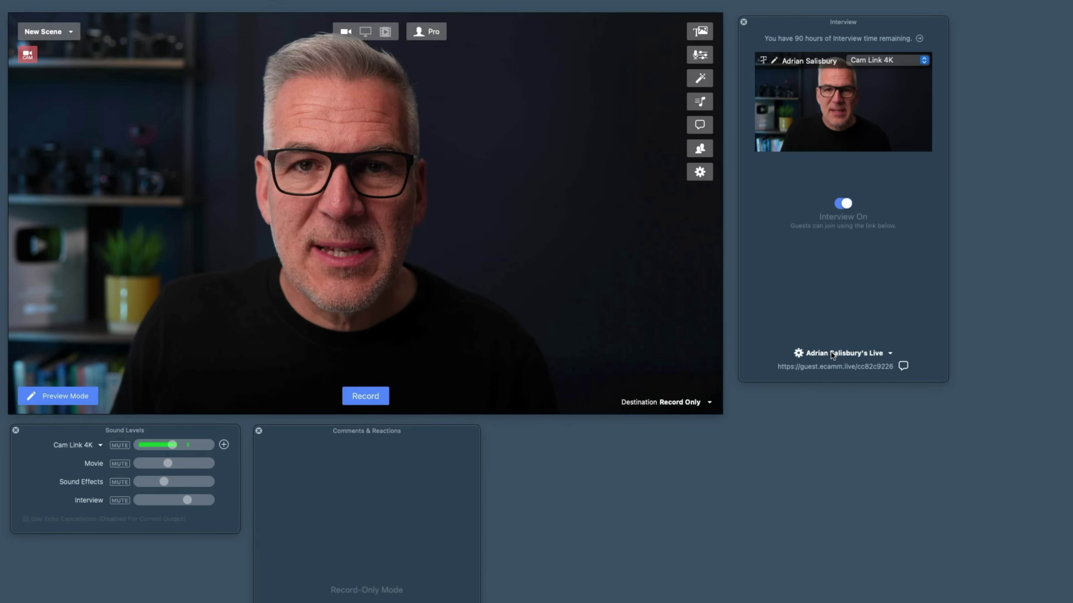
Examine the interview guest page settings, including its title, logos and the available guest link domains, and leave without saving
click(799, 353)
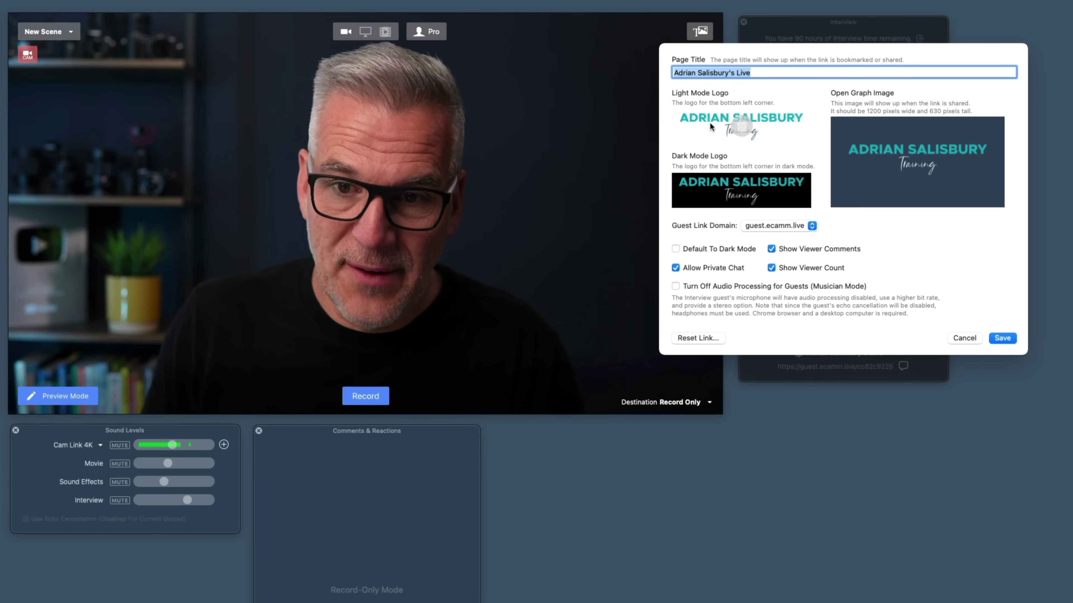
mouse_move(713, 200)
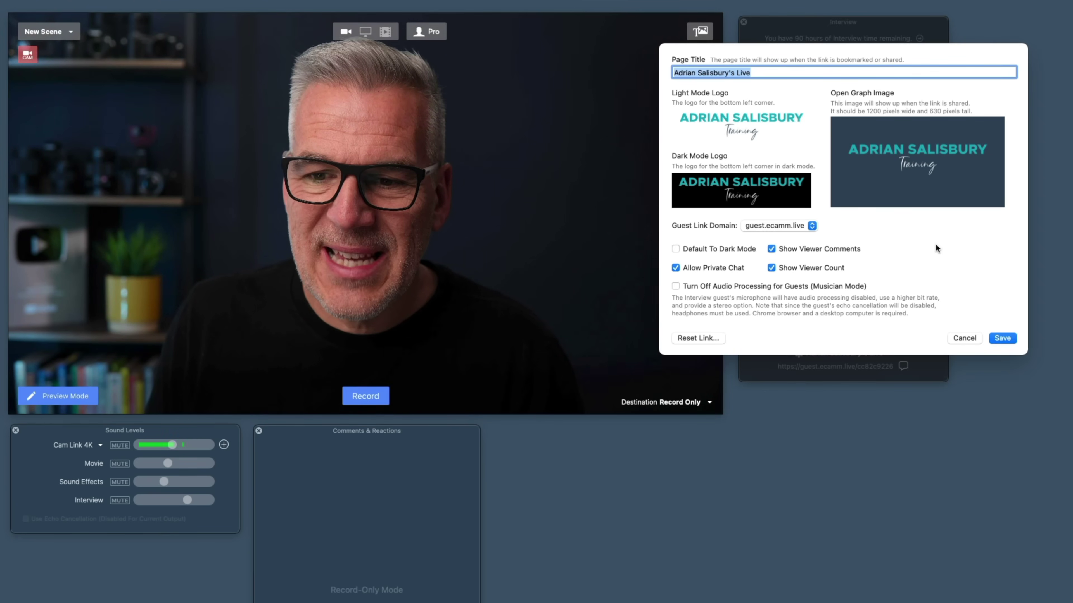
click(763, 226)
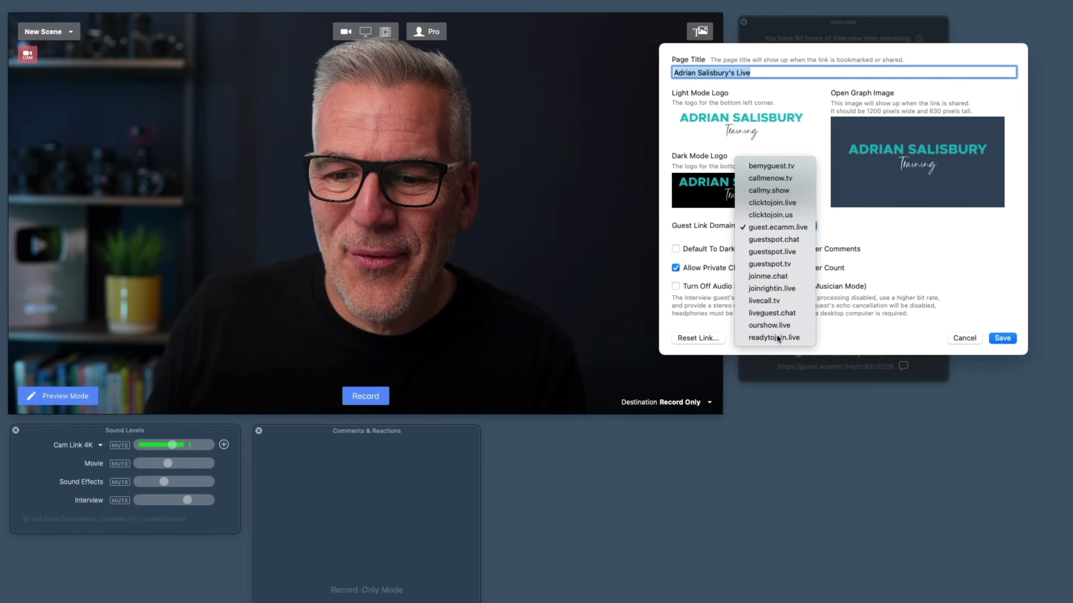
click(869, 227)
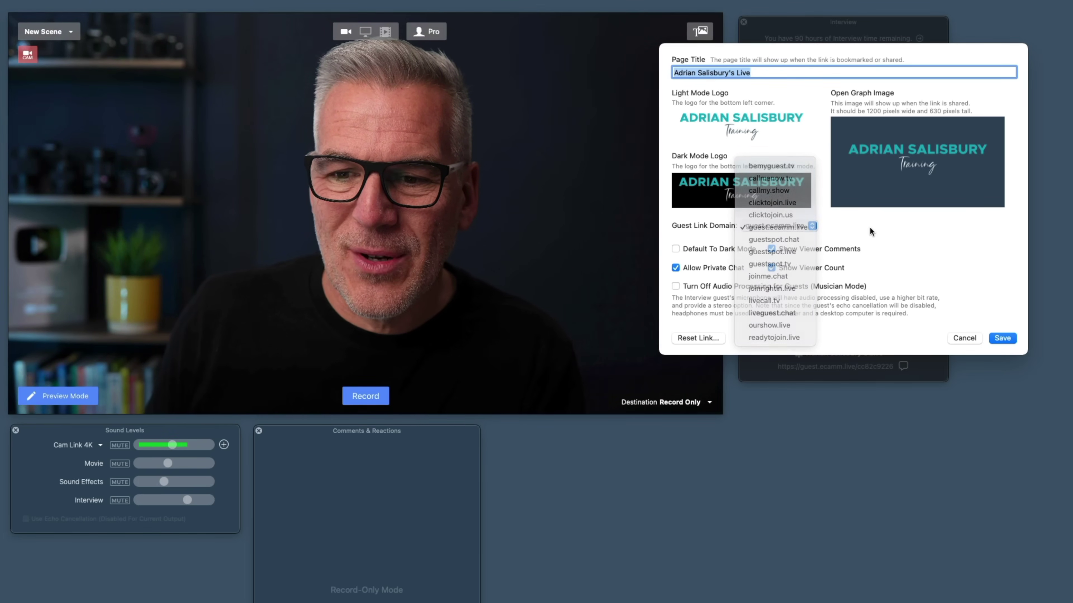
click(964, 338)
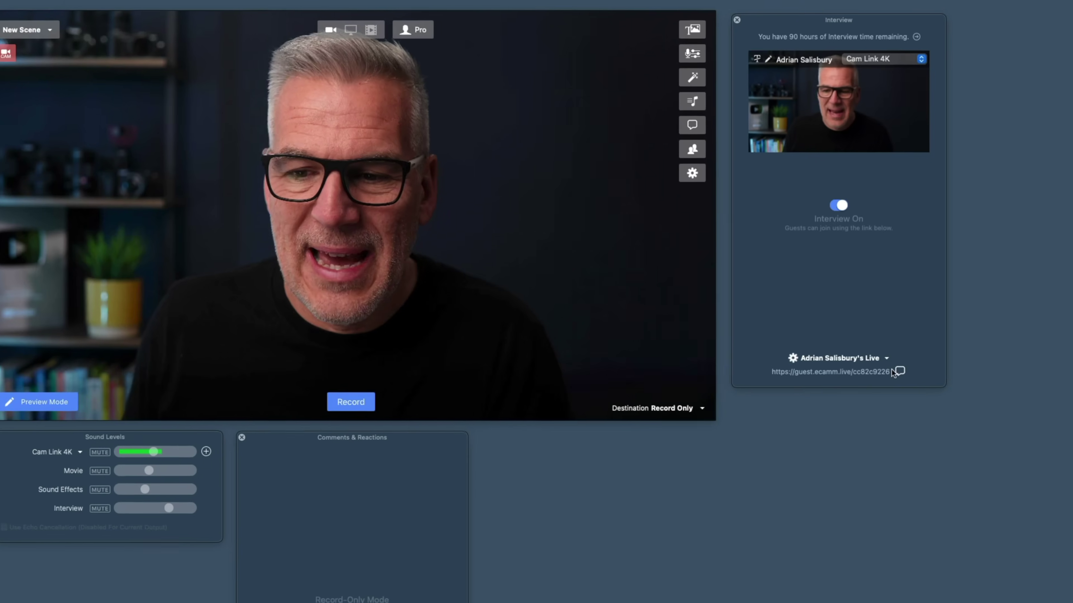
click(669, 470)
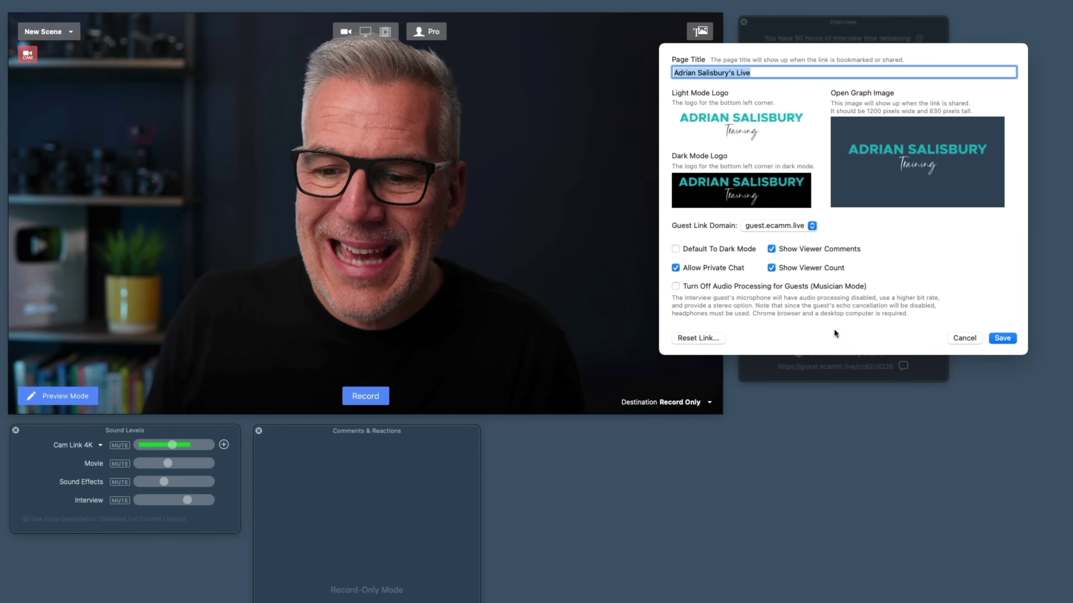
click(811, 226)
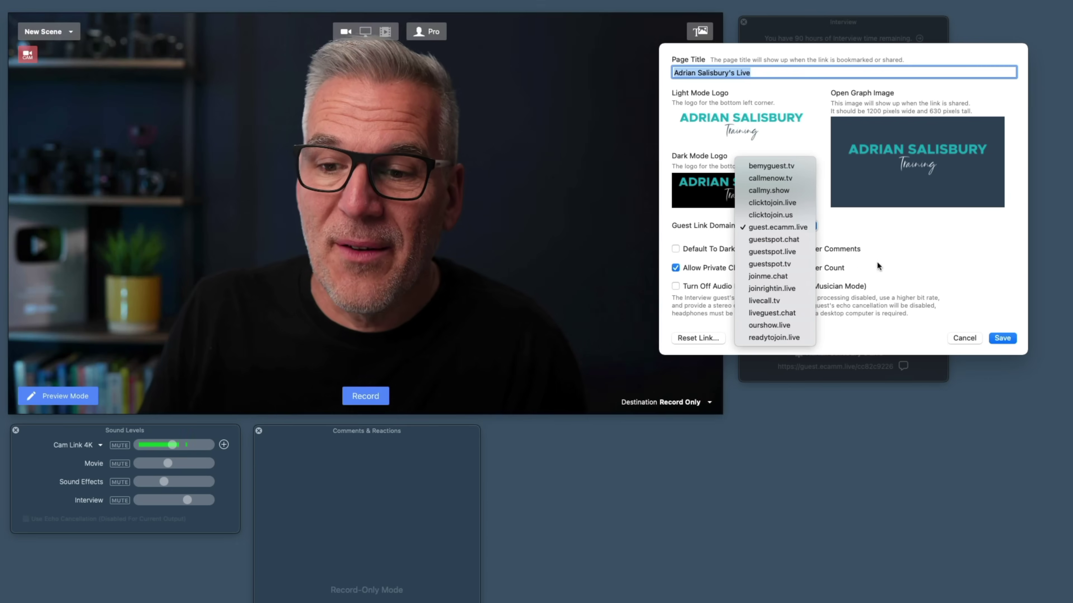
click(768, 229)
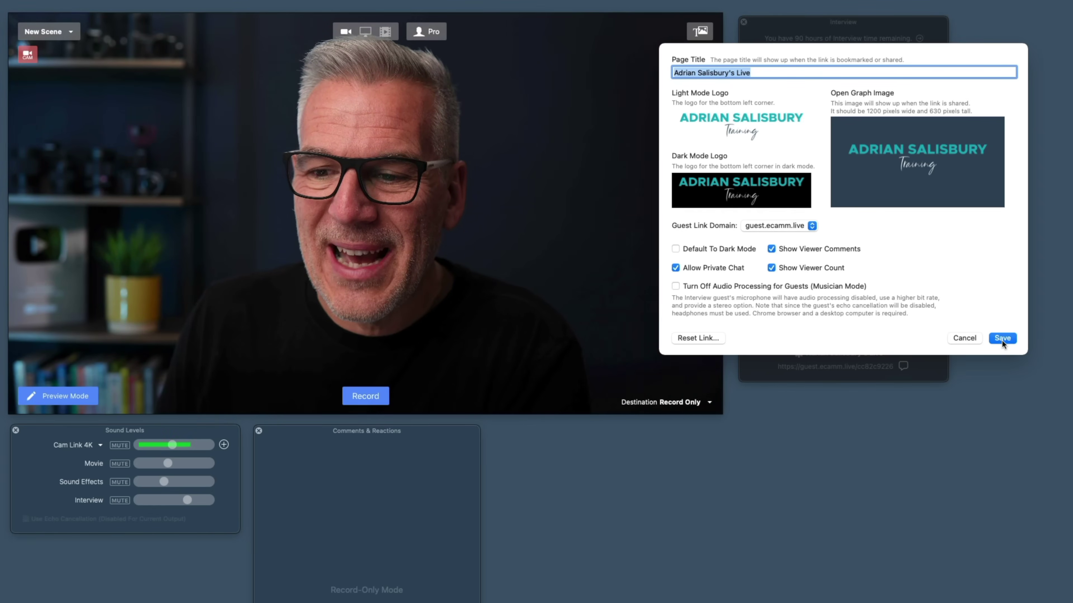
click(970, 339)
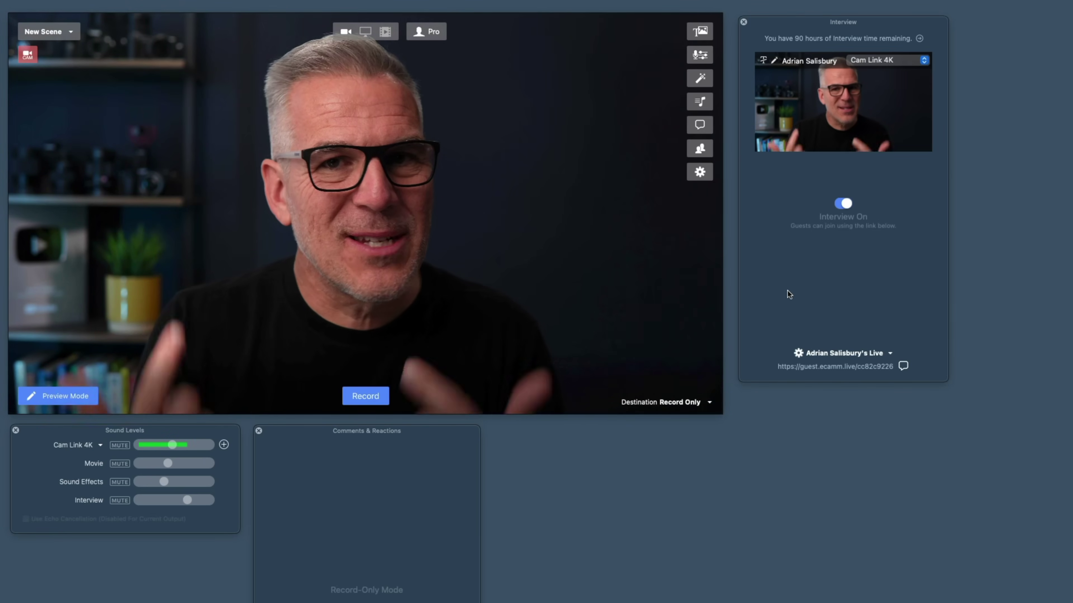
Open the chat window for interview guests and move it to the far side of the Interview window
click(904, 367)
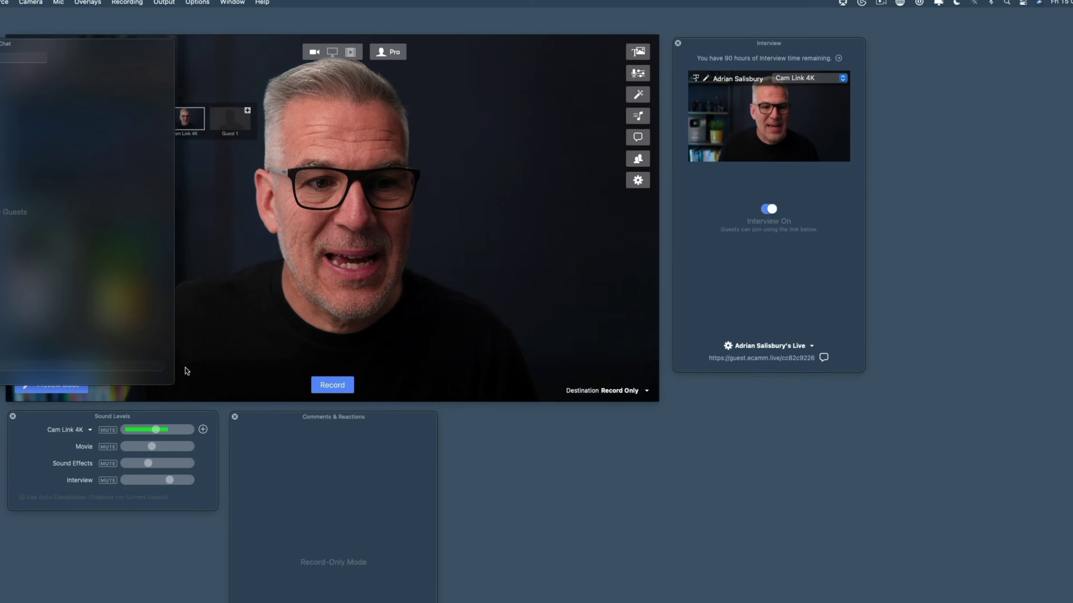
drag(192, 396, 74, 346)
drag(829, 197, 1029, 46)
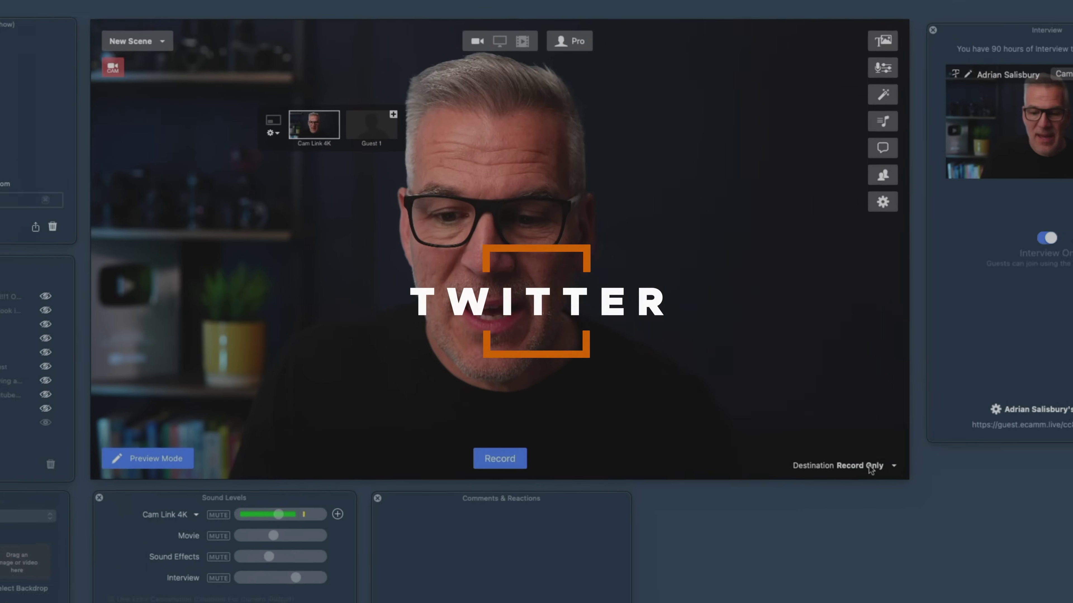
Choose Twitter as the broadcast destination
click(800, 389)
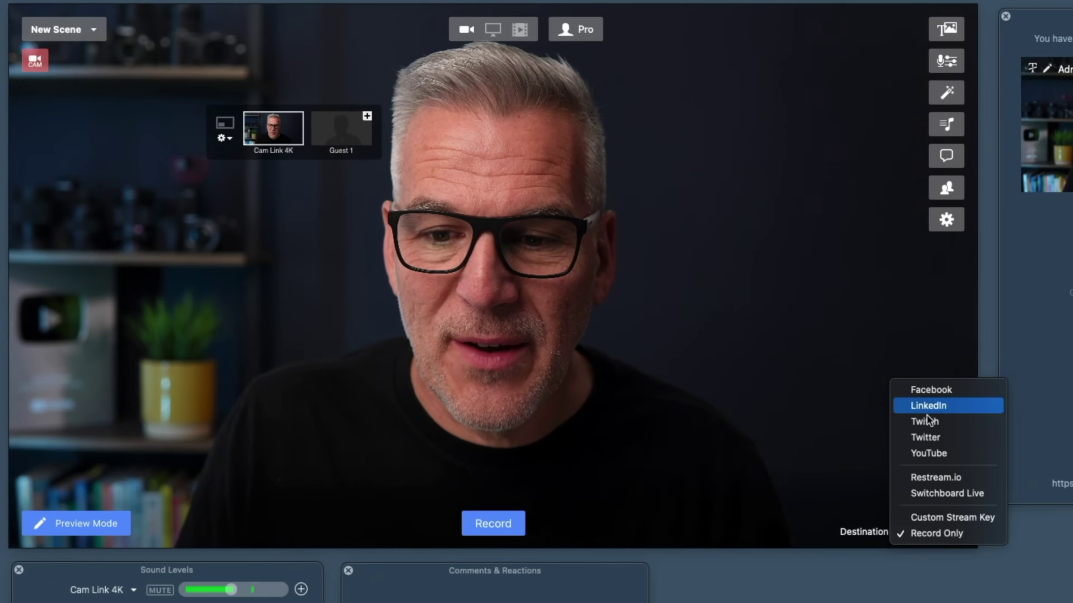
click(934, 436)
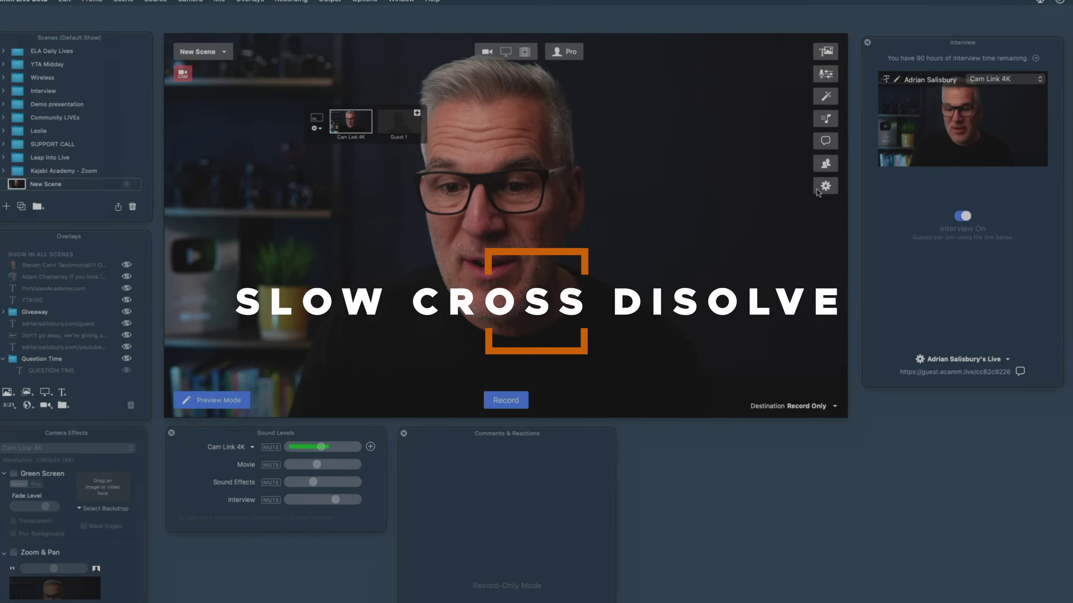
Set the default transition in the video preferences to Slow Cross Dissolve
click(818, 190)
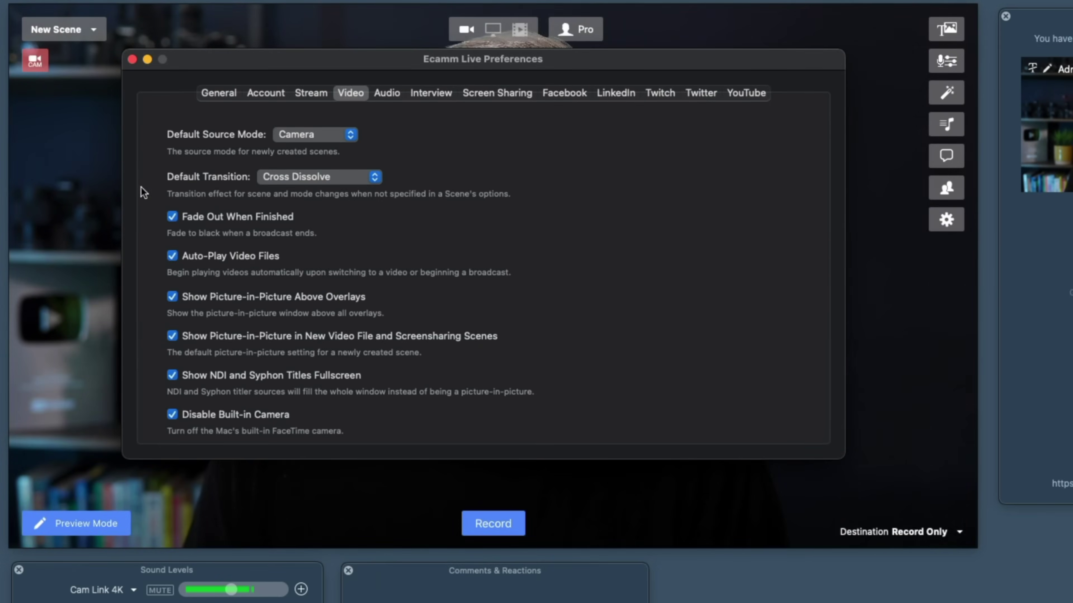
click(344, 177)
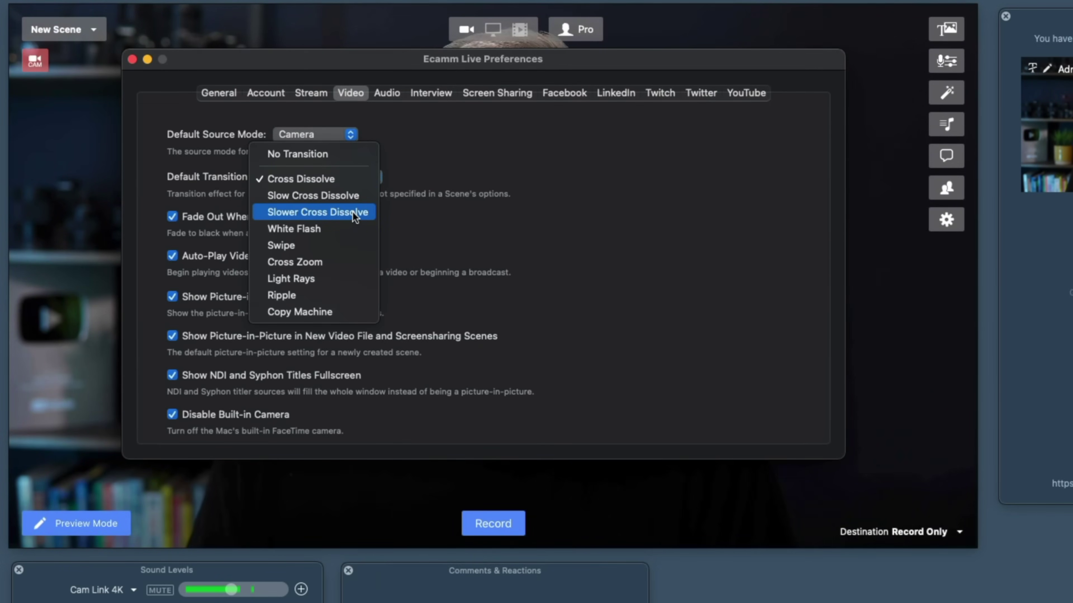
click(352, 196)
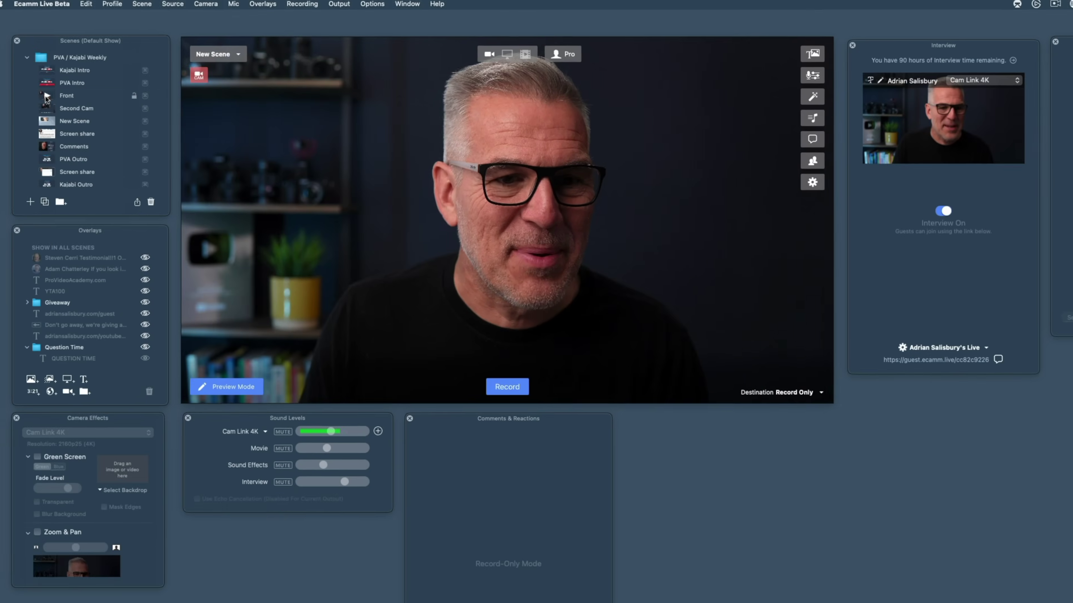
Preview the default transition by switching to the Front scene of PVA / Kajabi Weekly and back to New Scene
click(51, 96)
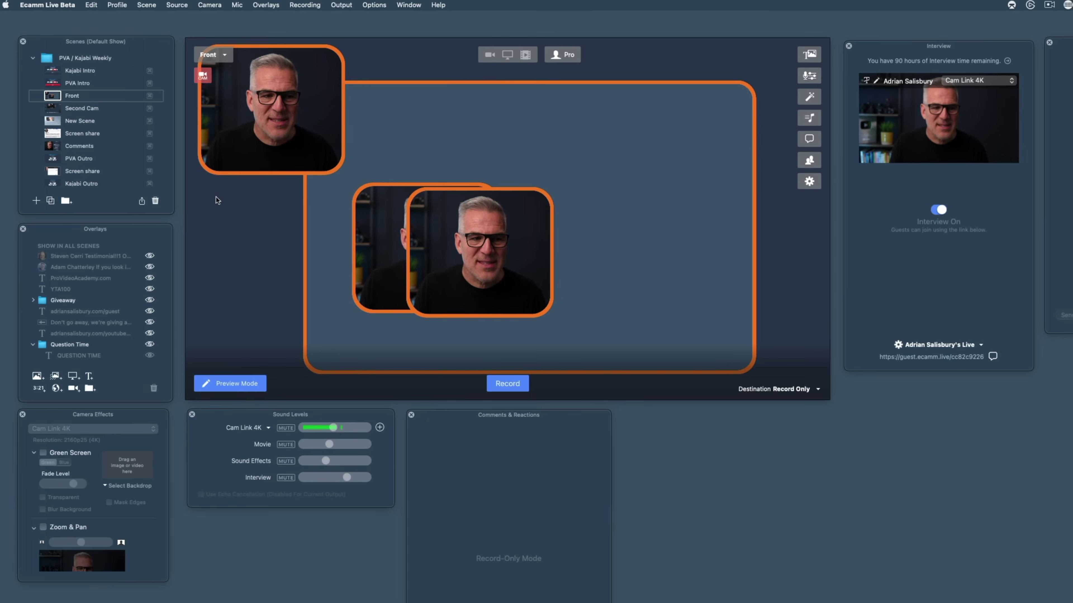
scroll(93, 164, down, 5)
click(47, 181)
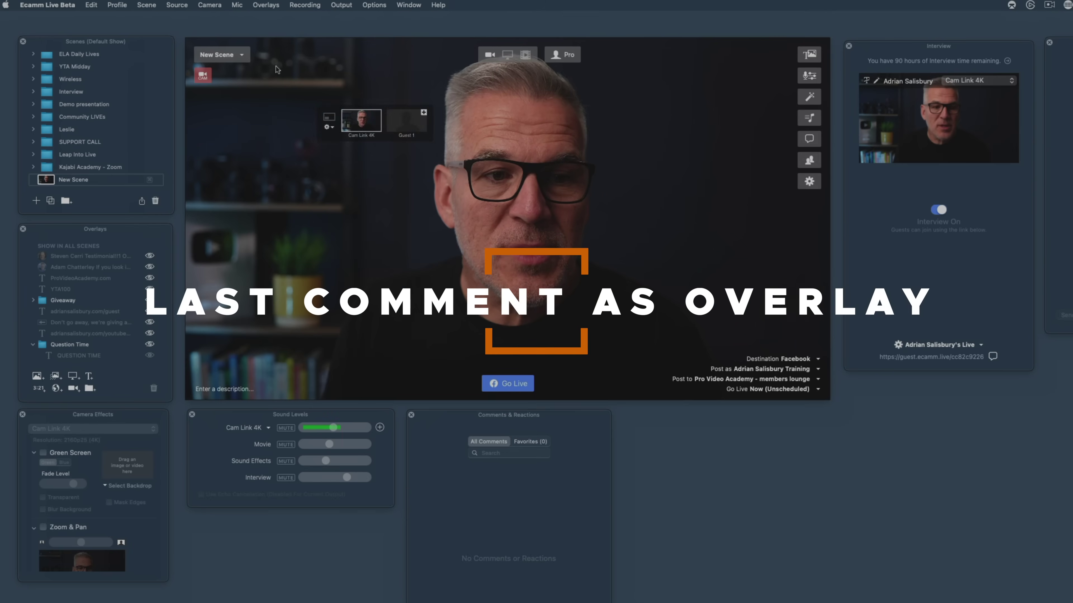
Look up the overlay commands for adding and hiding the last comment as an overlay
click(266, 5)
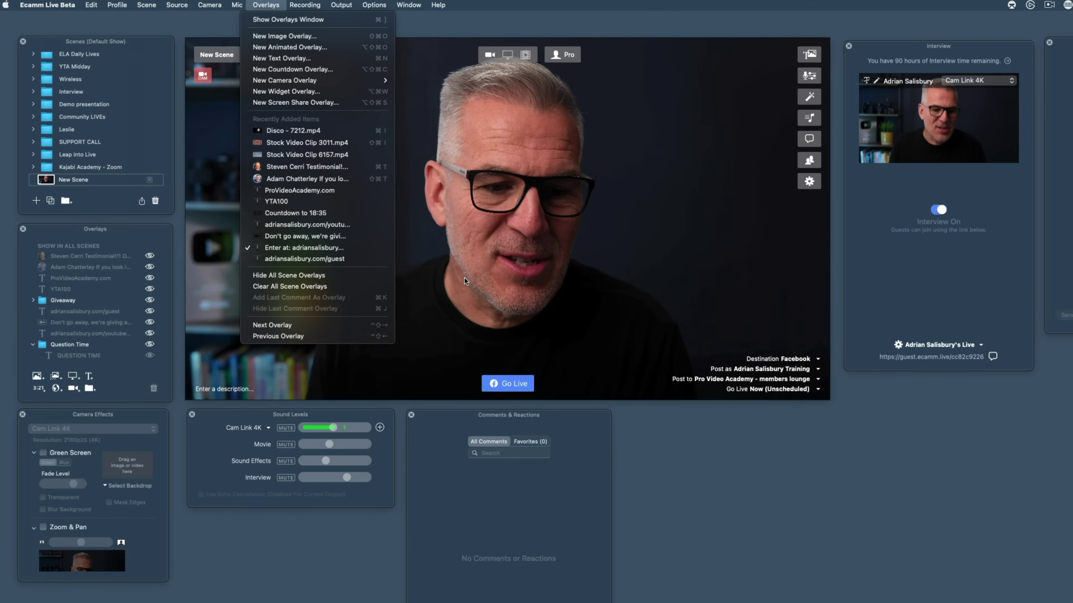
click(470, 274)
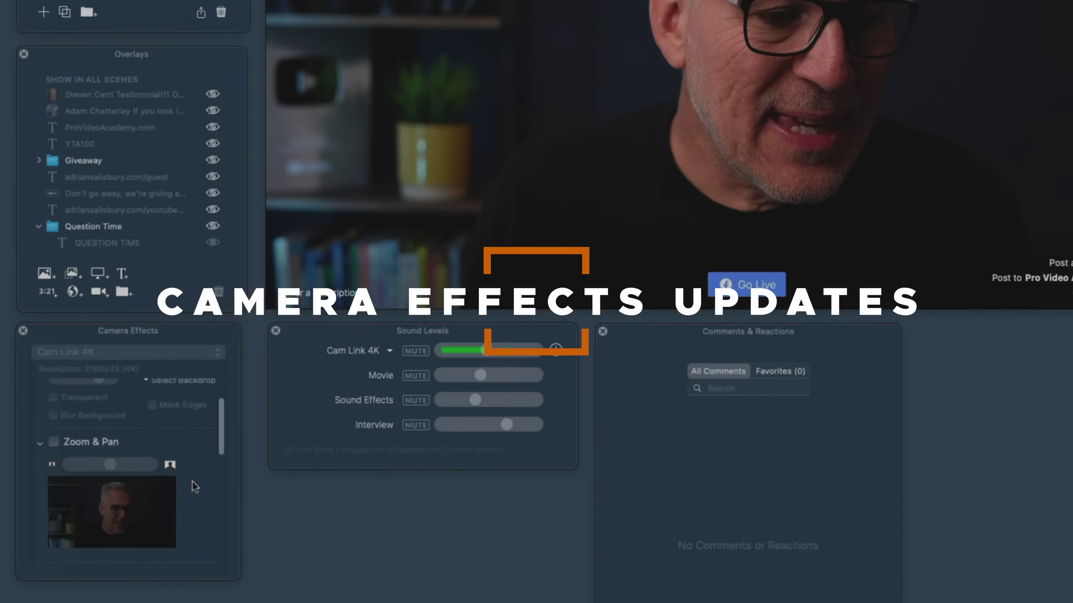
Turn the camera's Black & White effect on and off again
scroll(135, 516, down, 5)
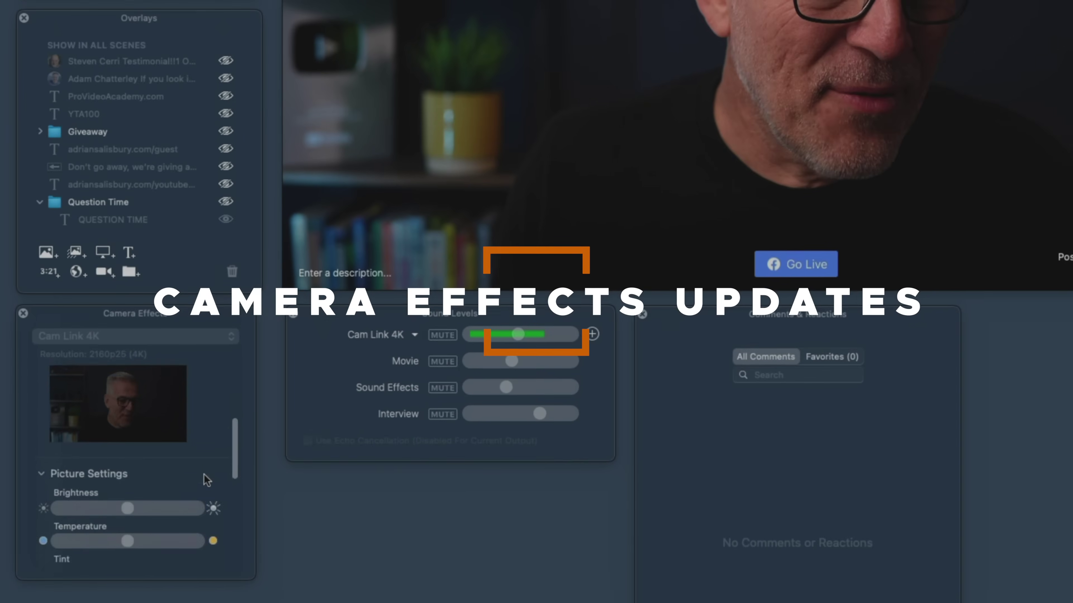
scroll(204, 474, down, 10)
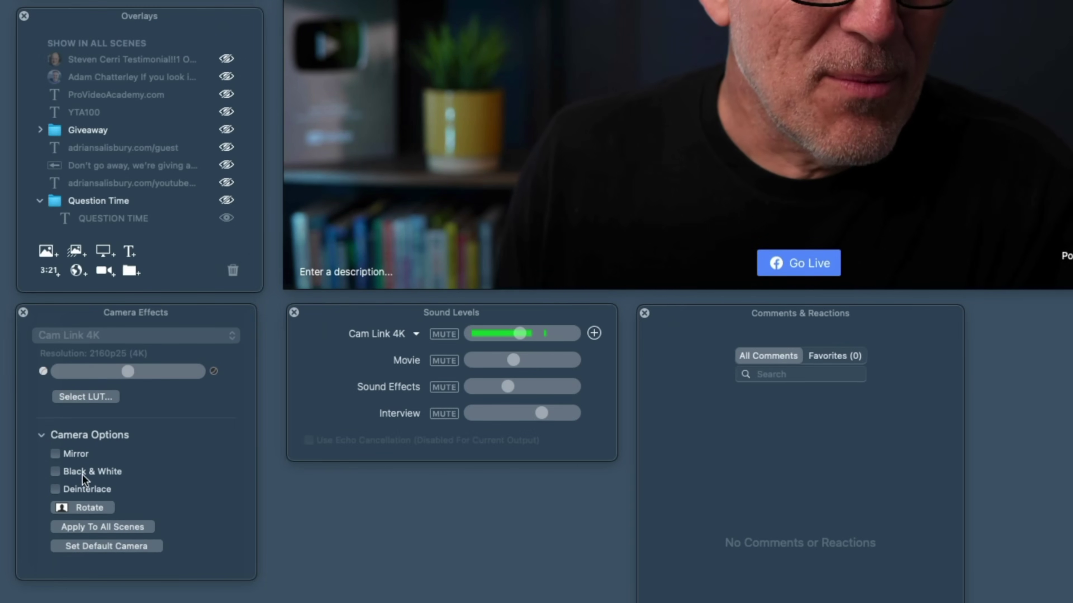
click(56, 471)
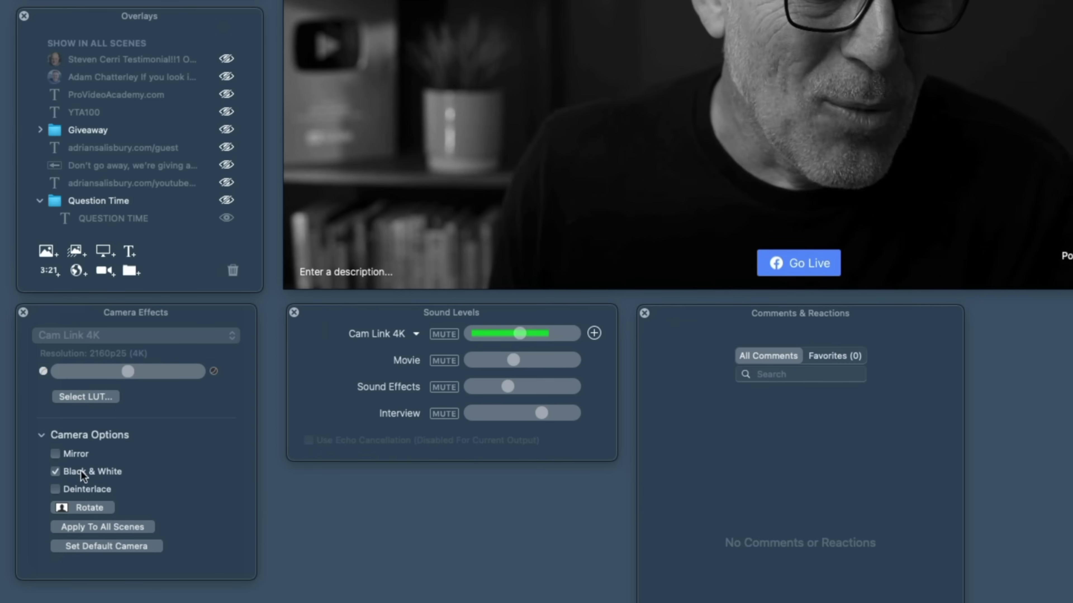
click(57, 471)
Raise the camera's brightness, and start applying the camera options to all scenes but cancel it
scroll(151, 451, up, 5)
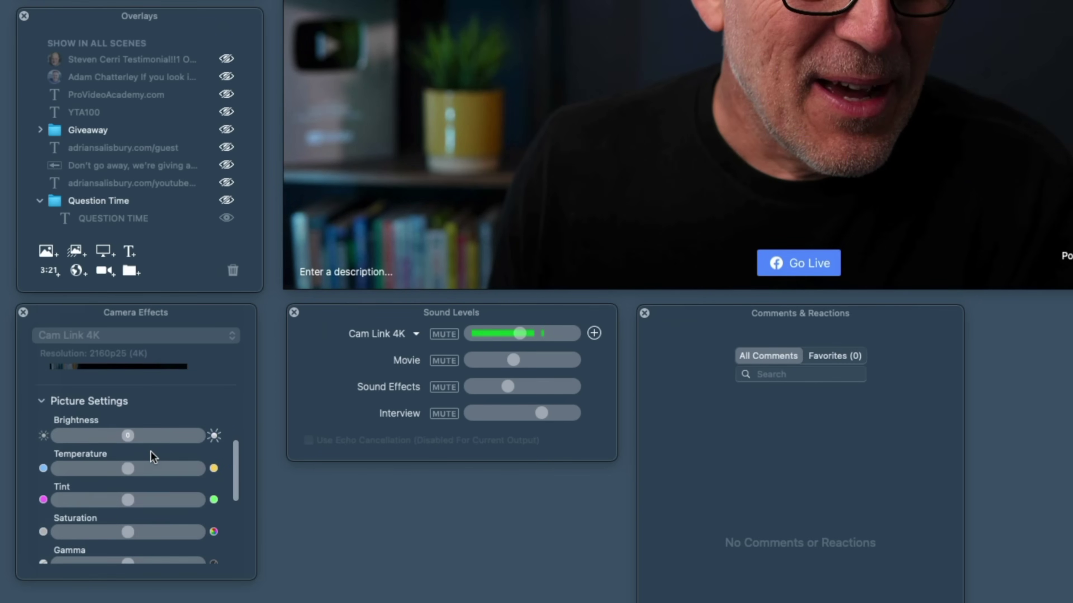
click(155, 435)
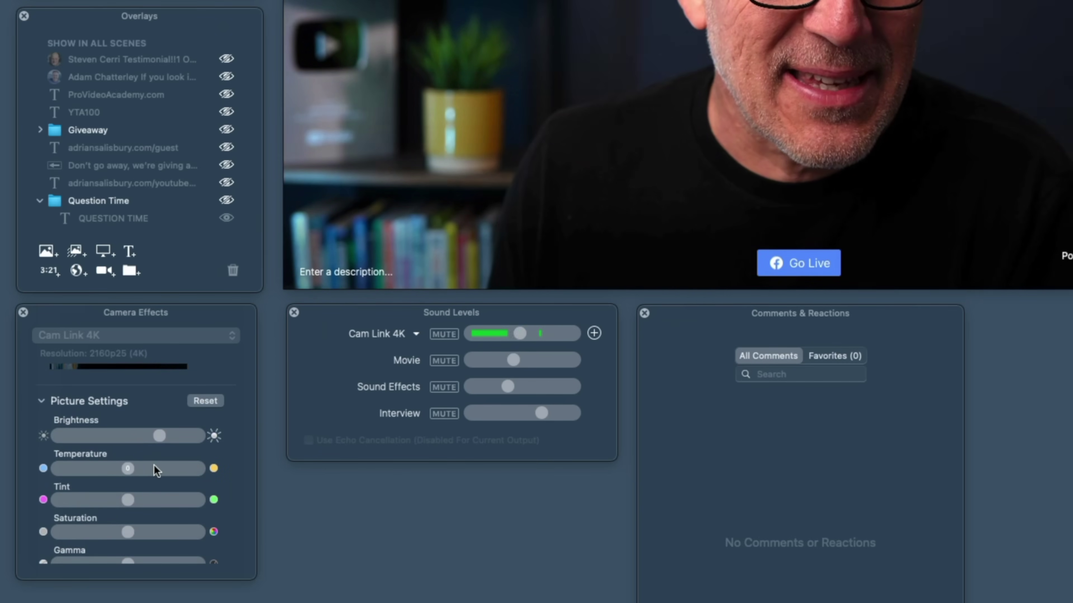
scroll(198, 501, down, 10)
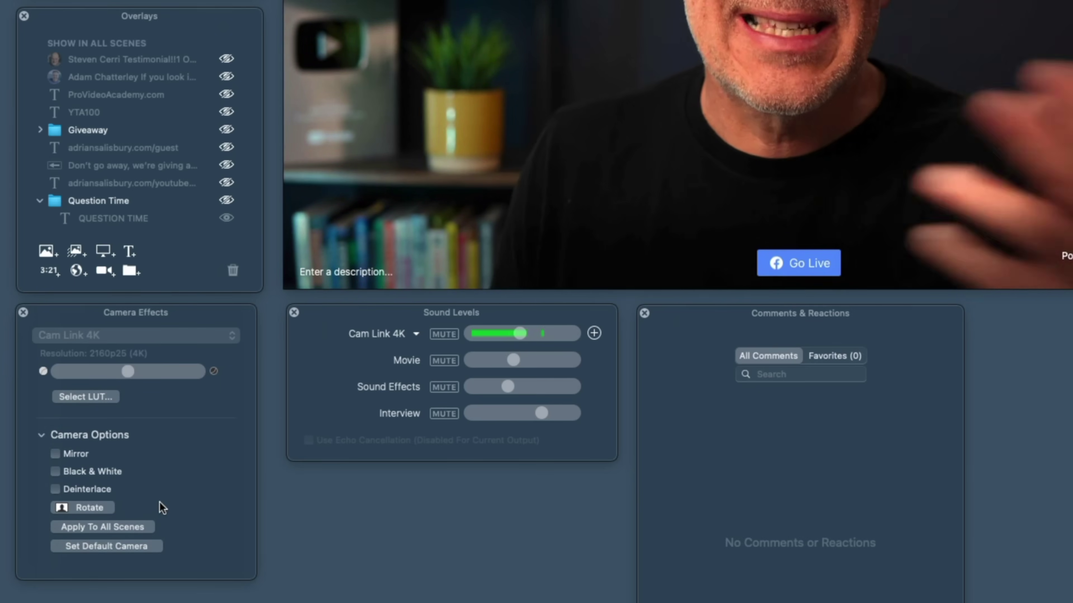
click(83, 529)
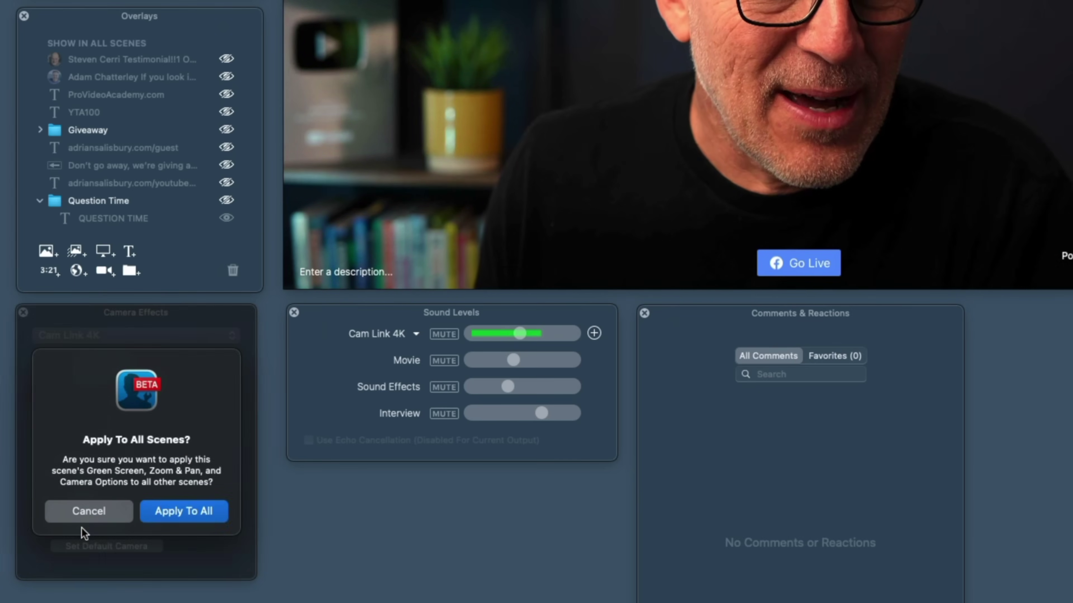
click(90, 512)
Try Zoom & Pan by zooming in and panning the camera, reset the picture settings, and turn Zoom & Pan off
scroll(194, 508, down, 2)
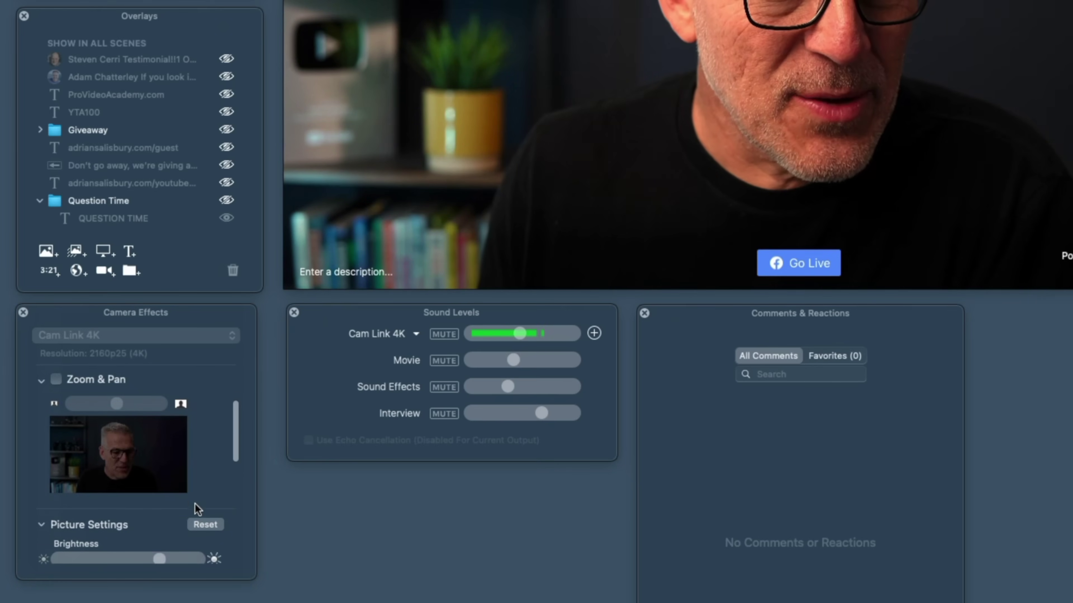
click(59, 380)
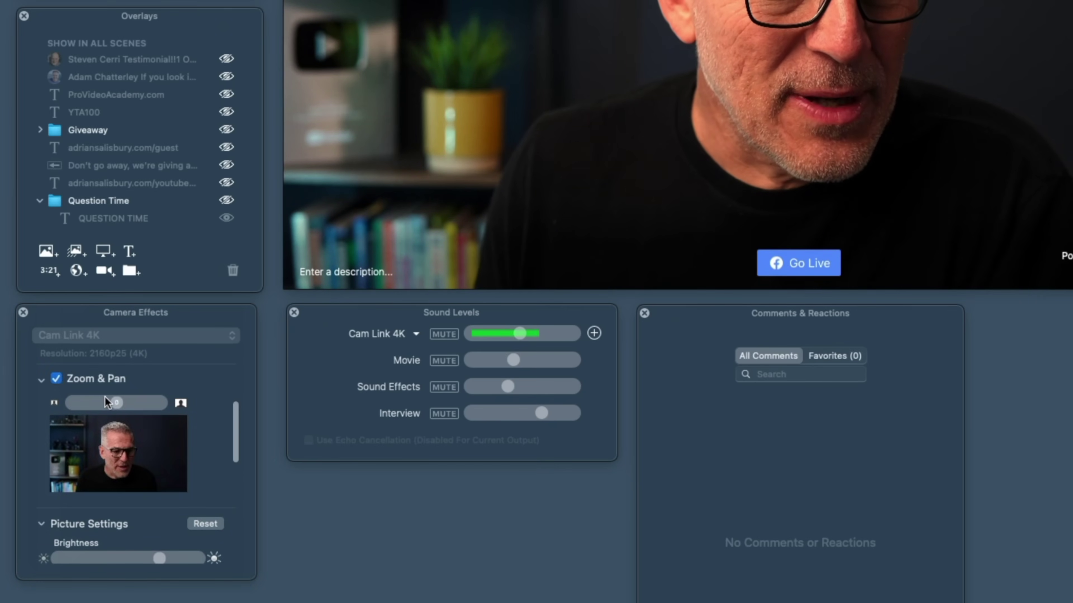
drag(117, 405, 131, 407)
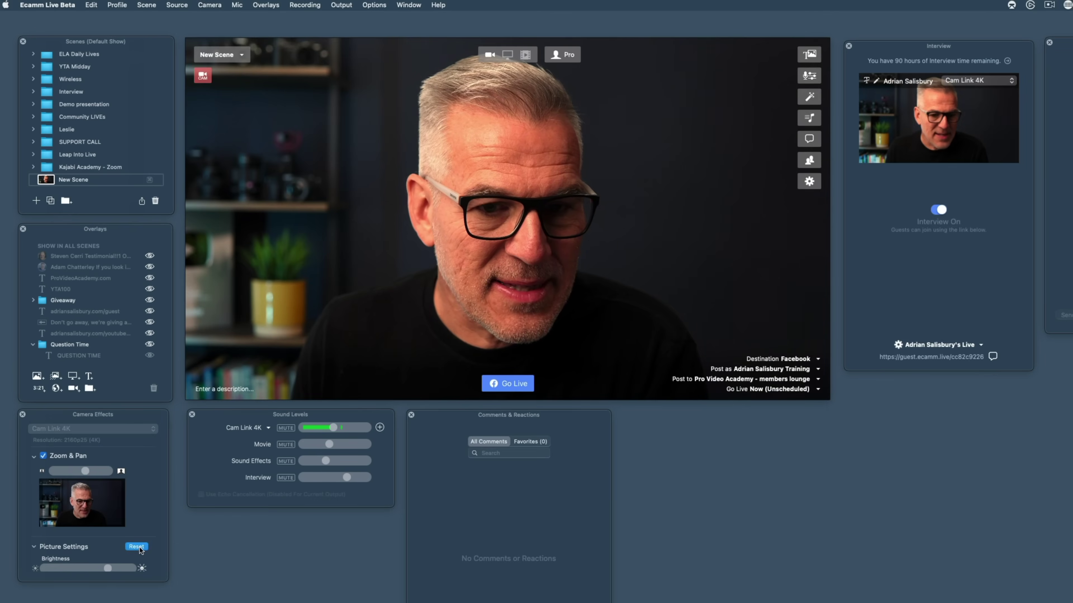
drag(87, 471, 95, 470)
drag(88, 515, 73, 504)
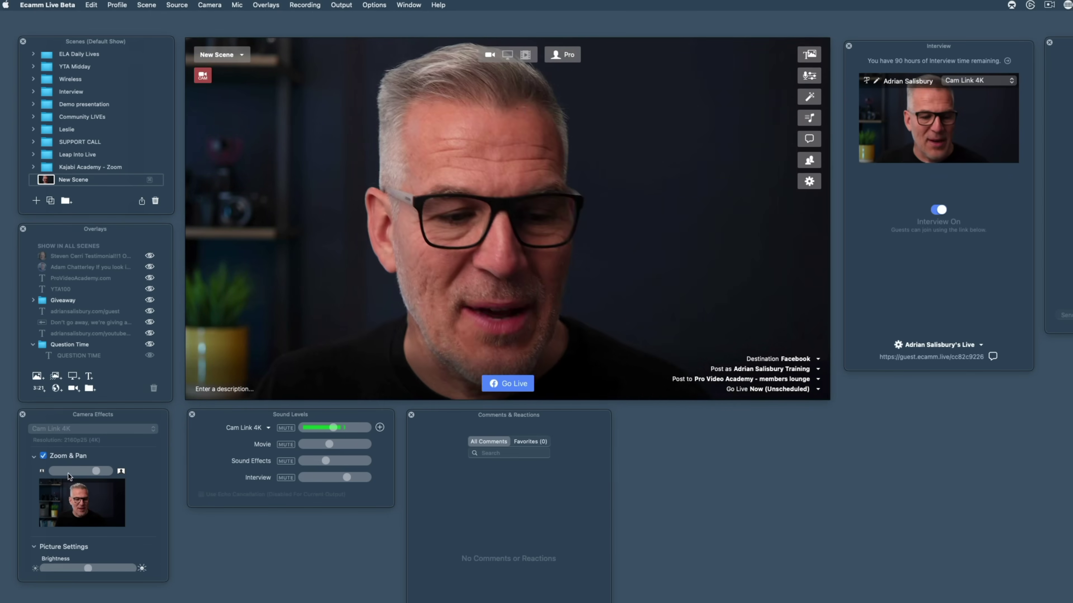
click(43, 456)
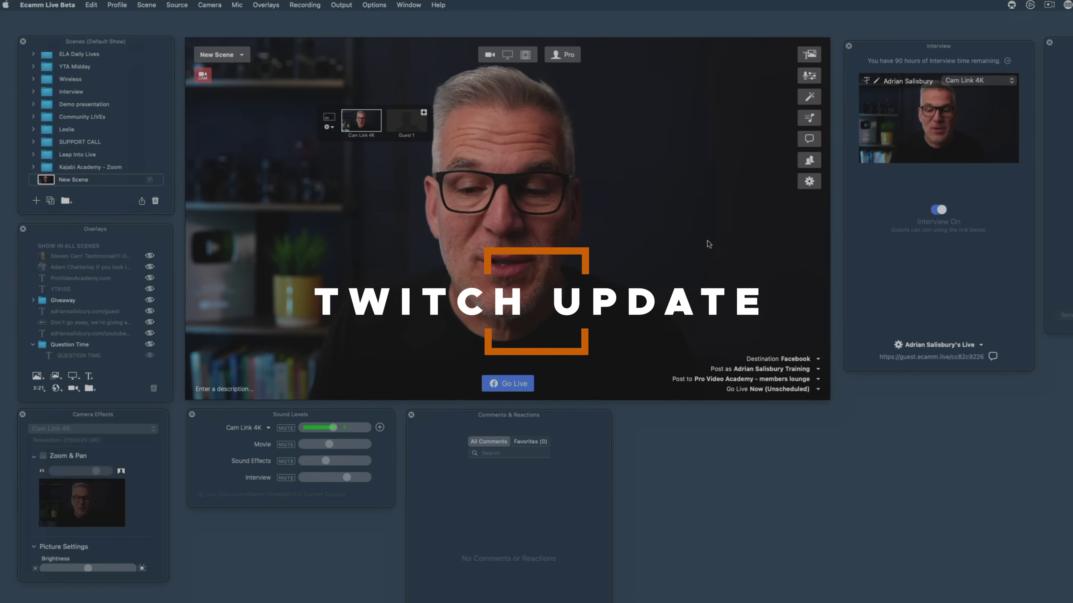
Check the Twitch ingest location setting in the preferences and close them
click(807, 182)
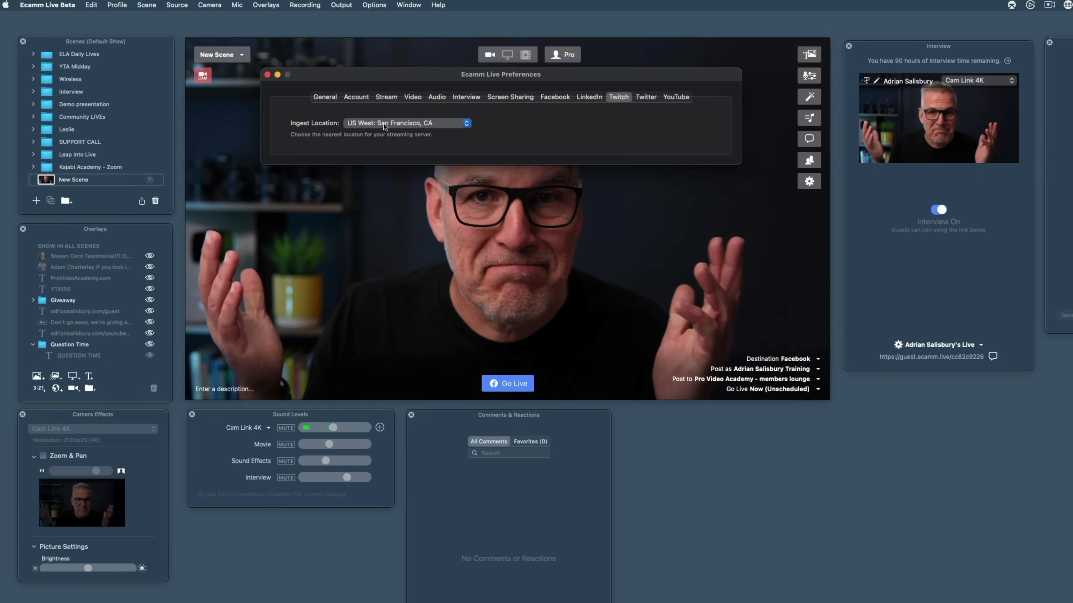
click(268, 74)
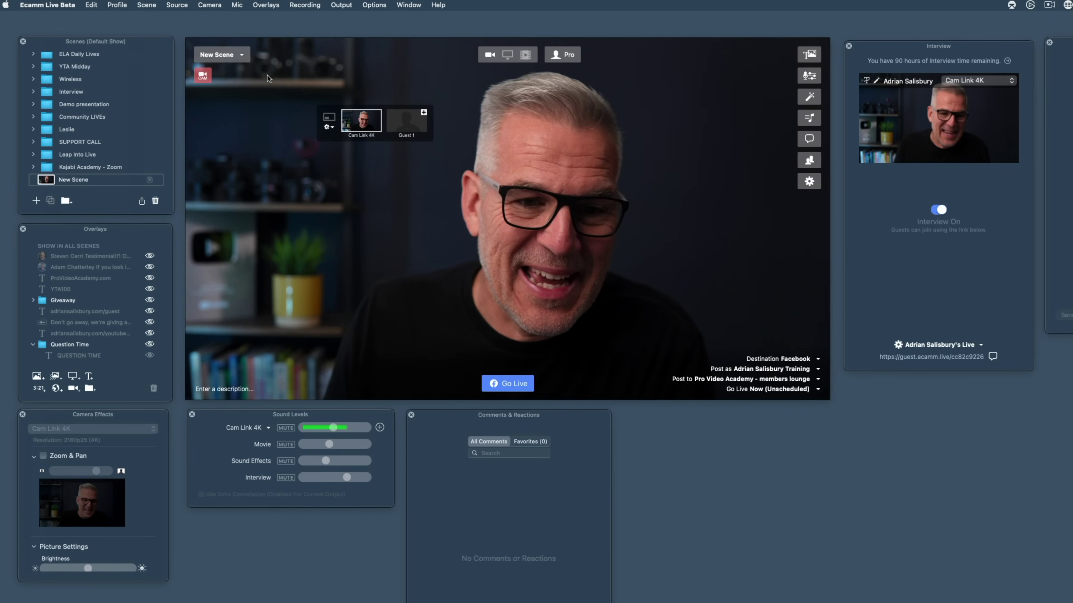